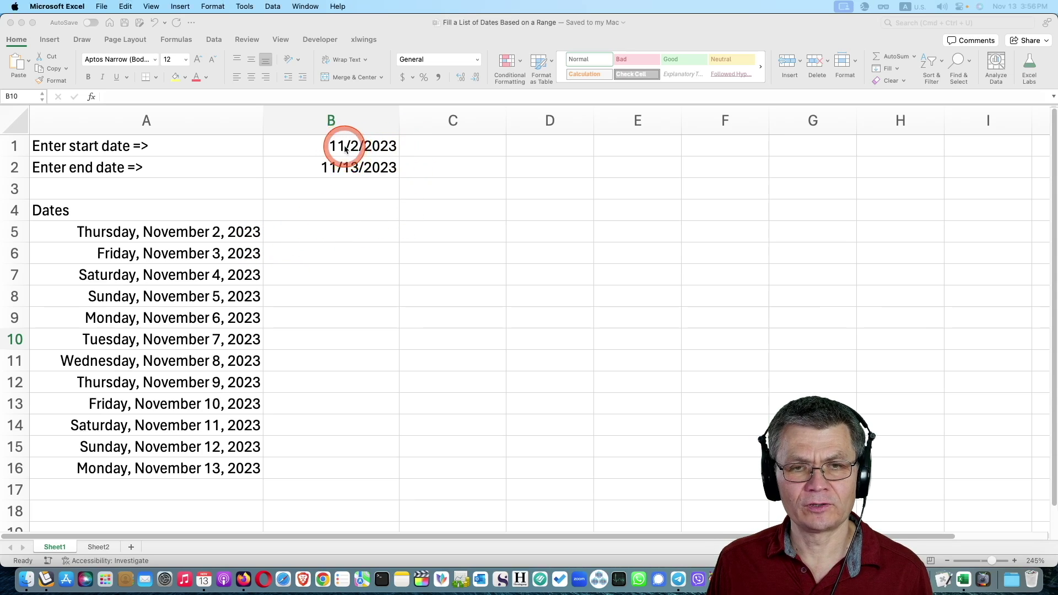
Change the start date in B1 to 11/5/2023
{"action": "left_click", "coordinate": [345, 148]}
{"action": "left_click", "coordinate": [344, 147]}
{"action": "left_click", "coordinate": [352, 172]}
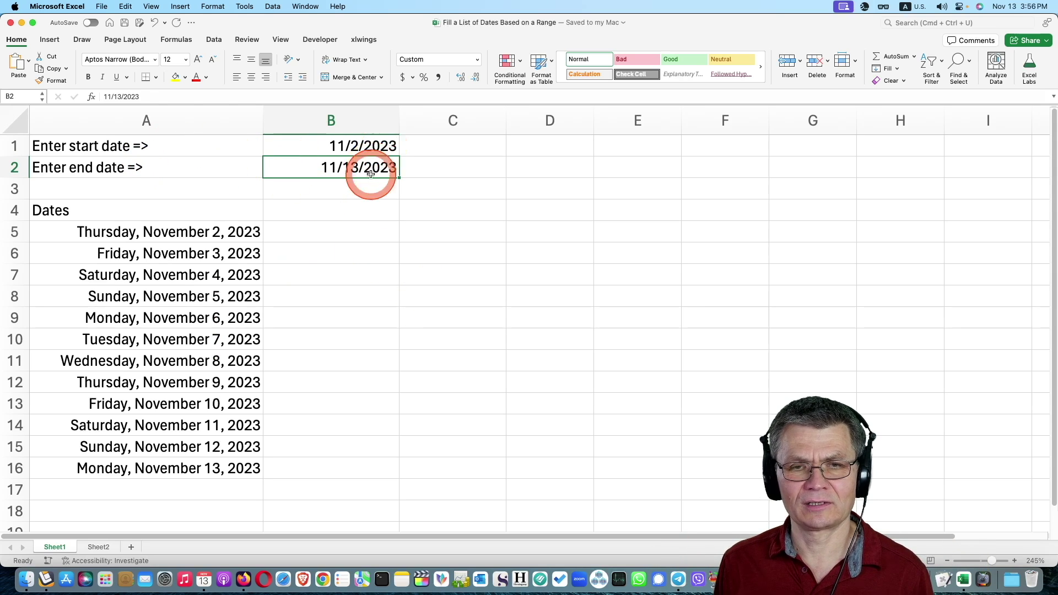
{"action": "left_click", "coordinate": [350, 144]}
{"action": "double_click", "coordinate": [350, 144]}
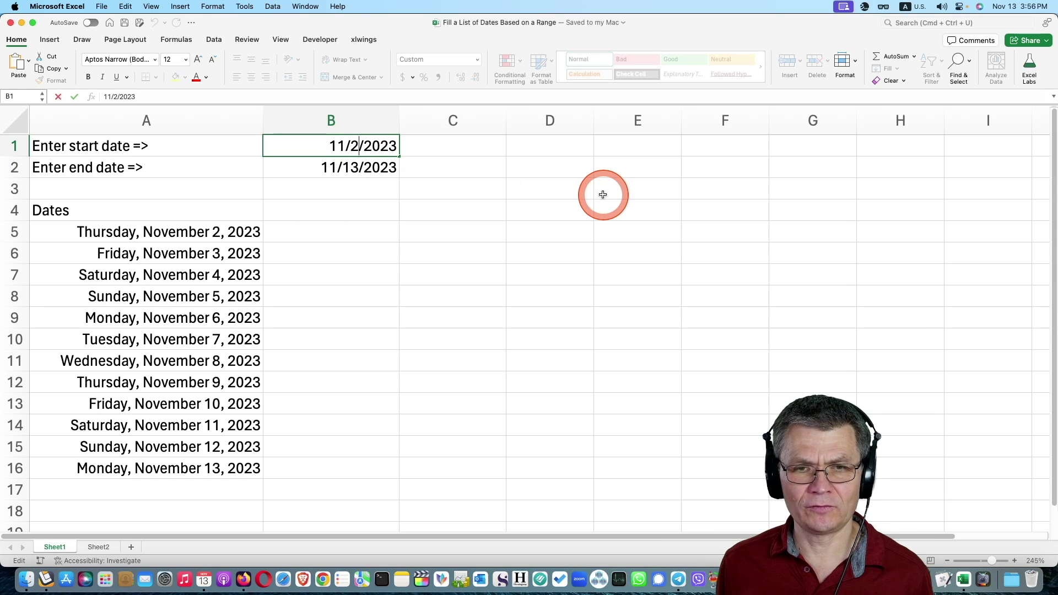
{"action": "key", "text": "BackSpace"}
{"action": "type", "text": "5"}
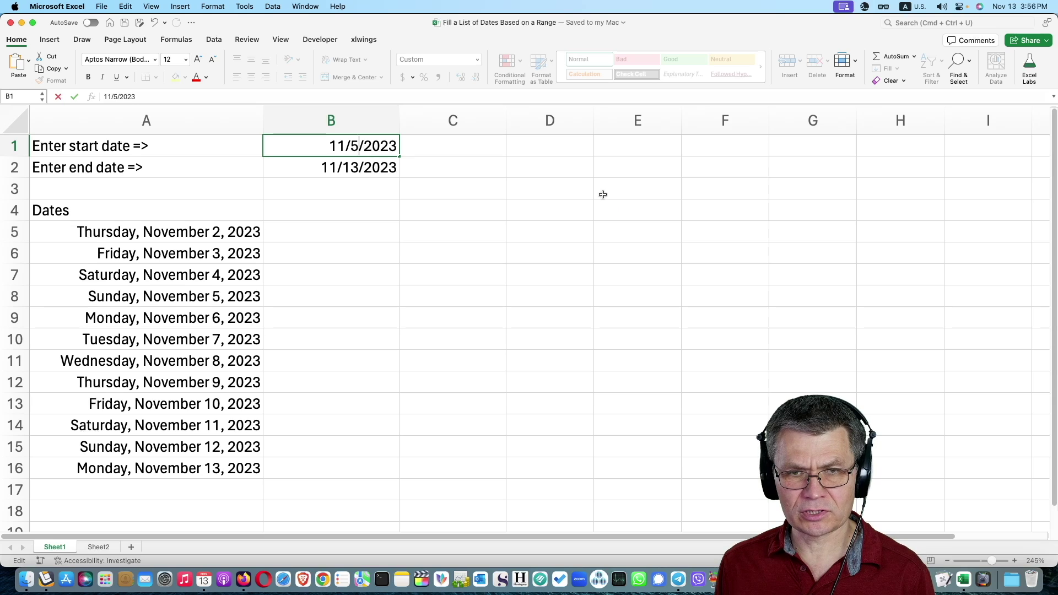
{"action": "key", "text": "Return"}
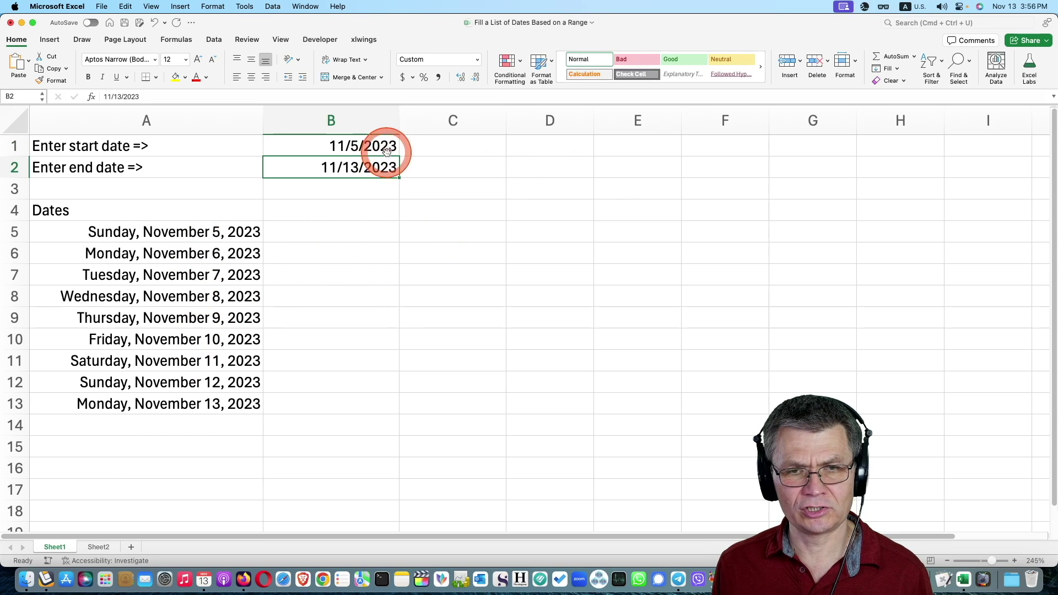
Change the end date in B2 to 11/12/2023
{"action": "double_click", "coordinate": [354, 171]}
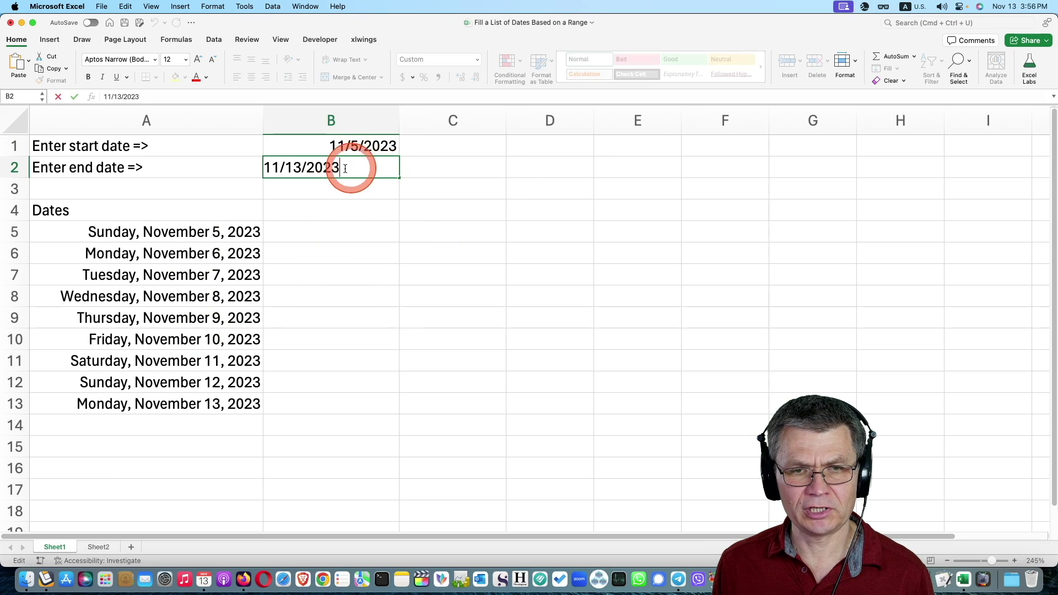
{"action": "key", "text": "BackSpace"}
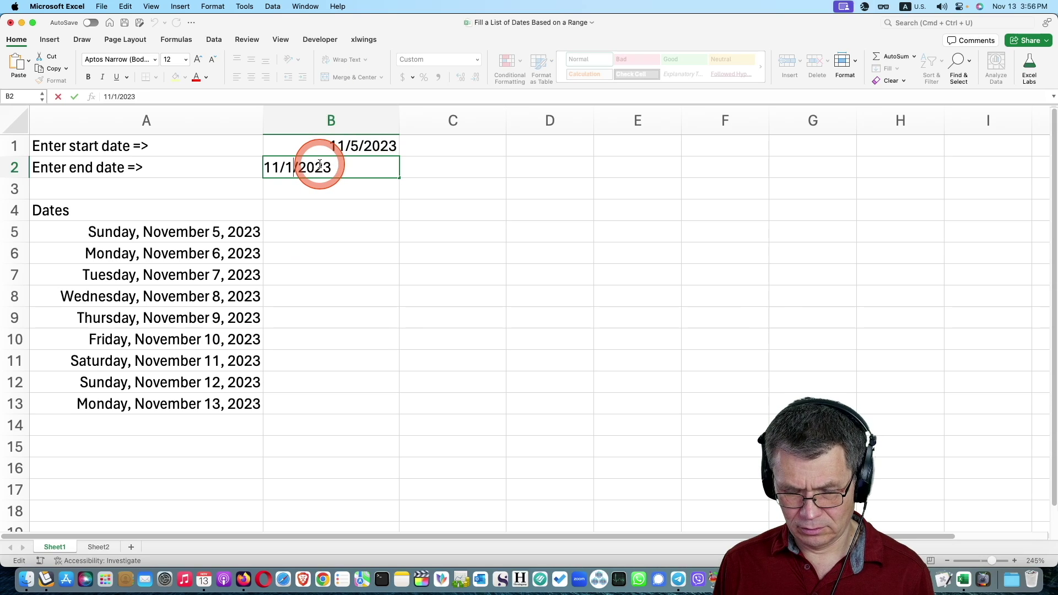
{"action": "type", "text": "2"}
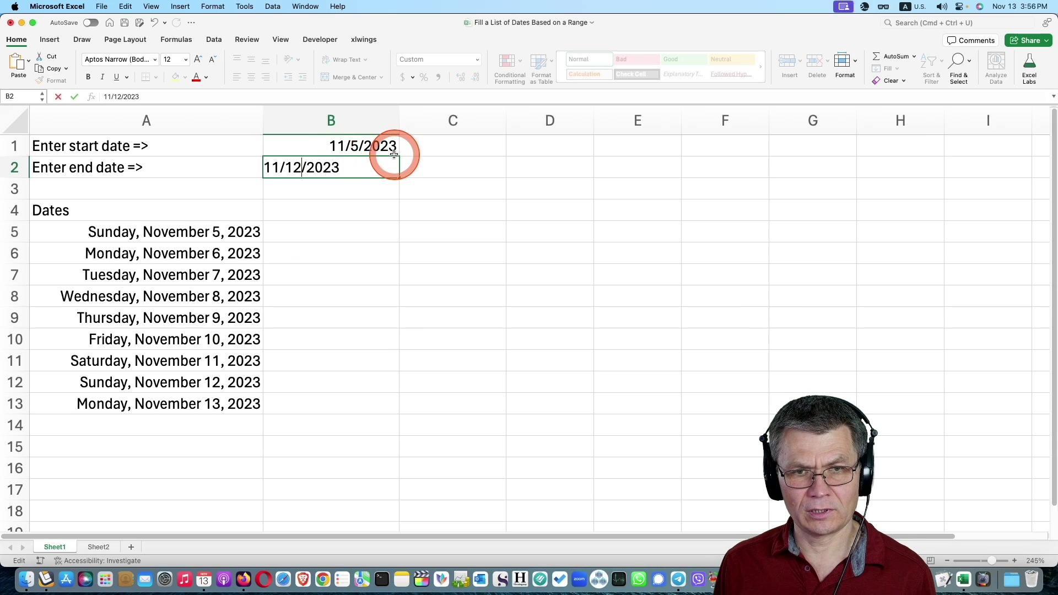
{"action": "key", "text": "Return"}
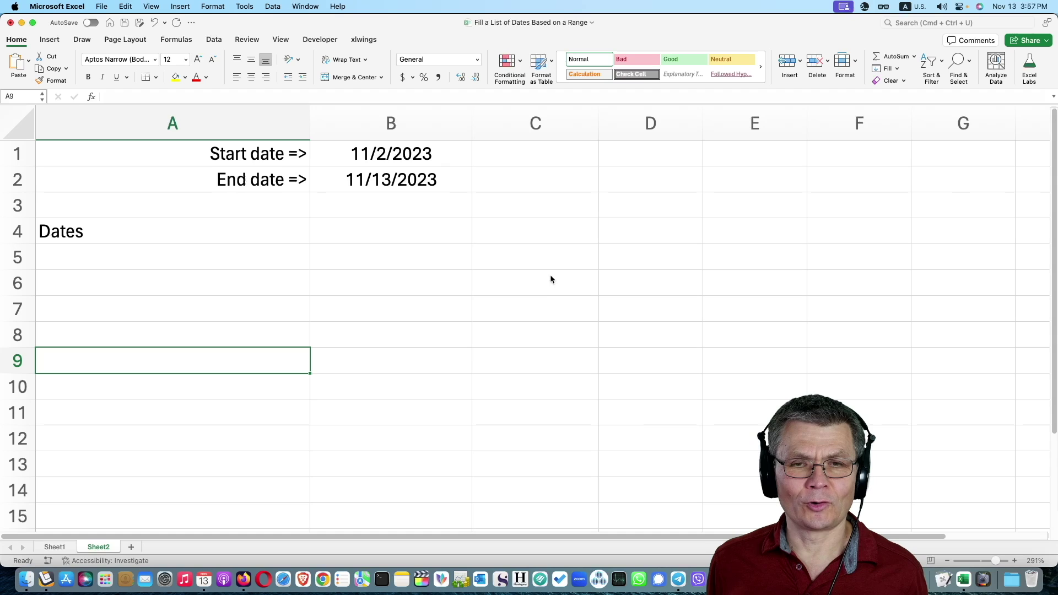
Enter =B1 in C1 and =B2 in C2, then format C1:C2 as General (45232, 45243)
{"action": "left_click", "coordinate": [387, 155]}
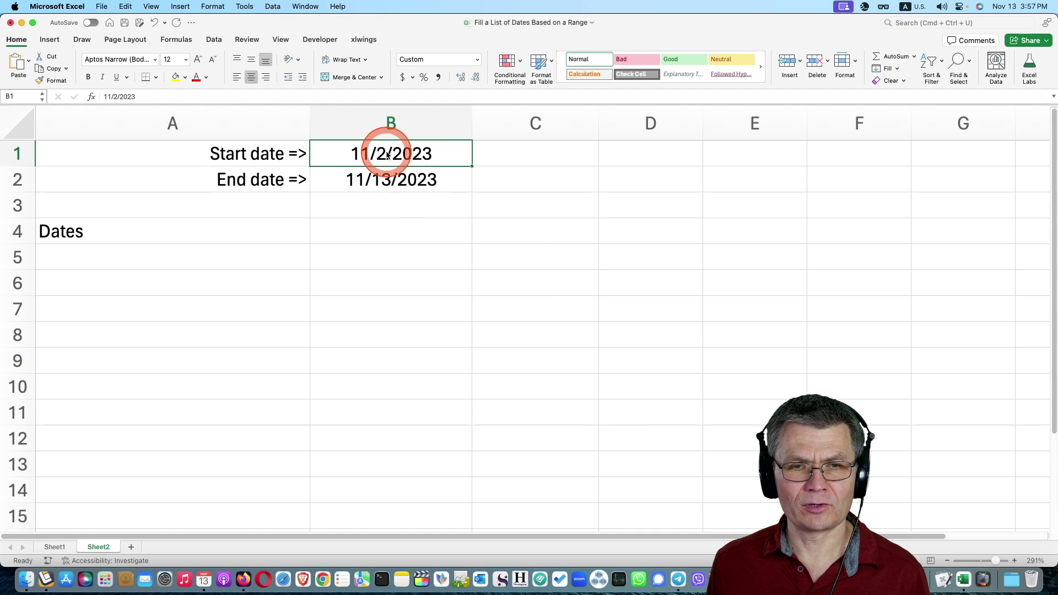
{"action": "left_click", "coordinate": [393, 179]}
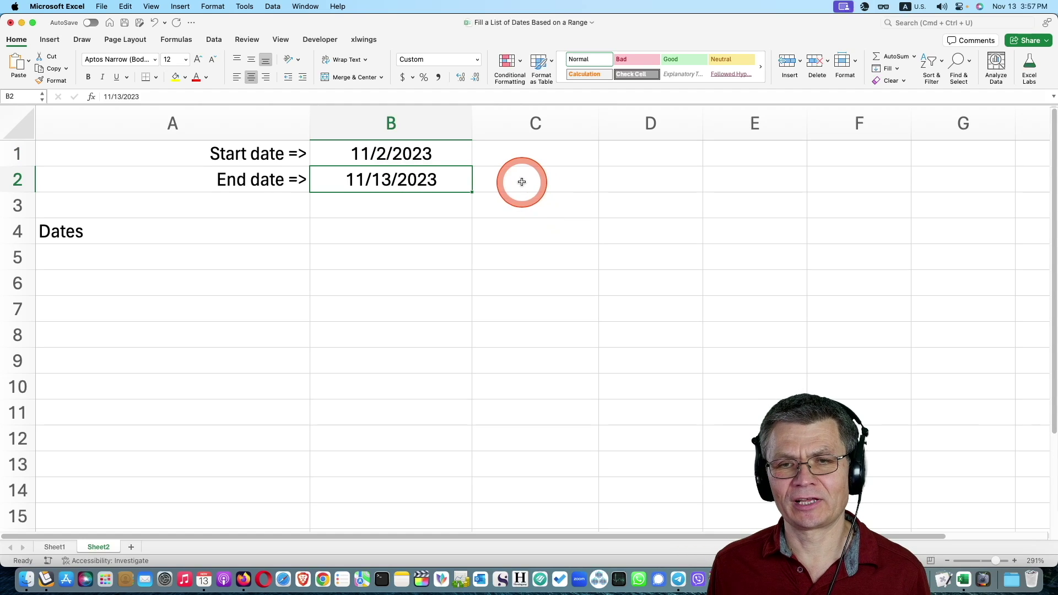
{"action": "left_click", "coordinate": [526, 152]}
{"action": "type", "text": "="}
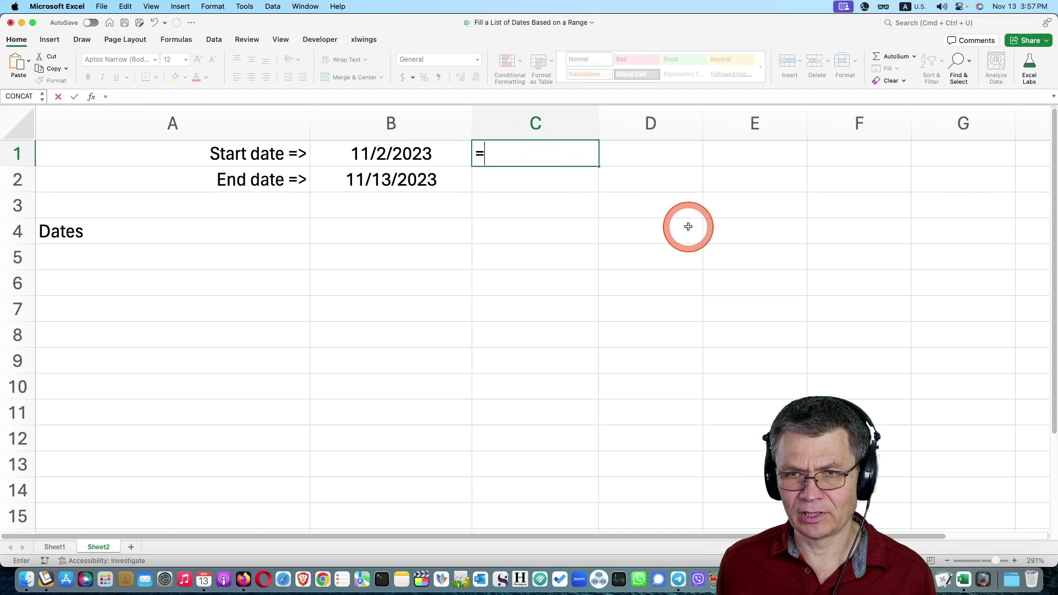
{"action": "key", "text": "Left"}
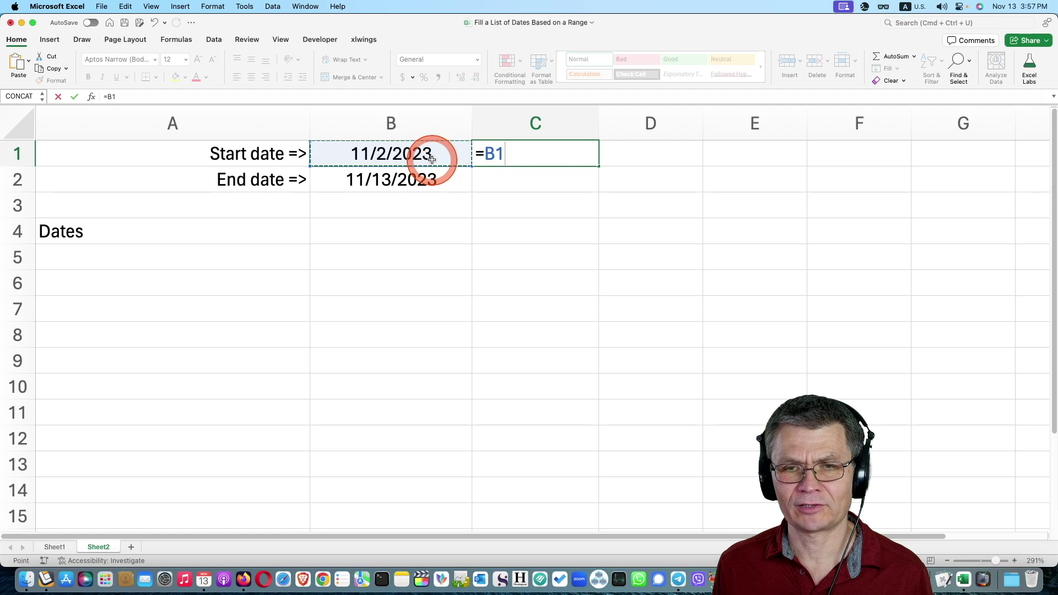
{"action": "key", "text": "Return"}
{"action": "type", "text": "="}
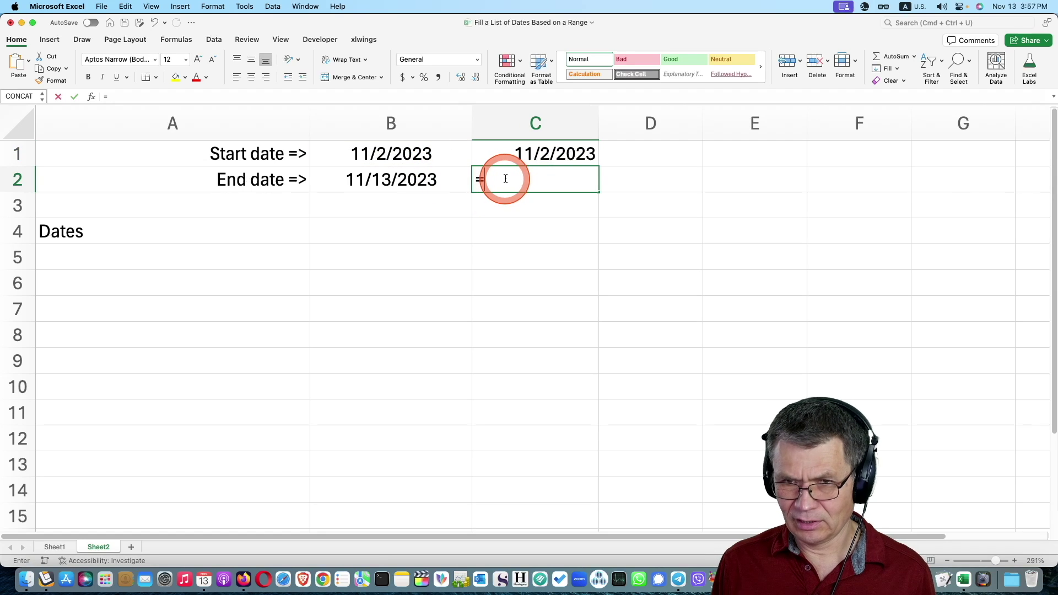
{"action": "key", "text": "Left"}
{"action": "key", "text": "Return"}
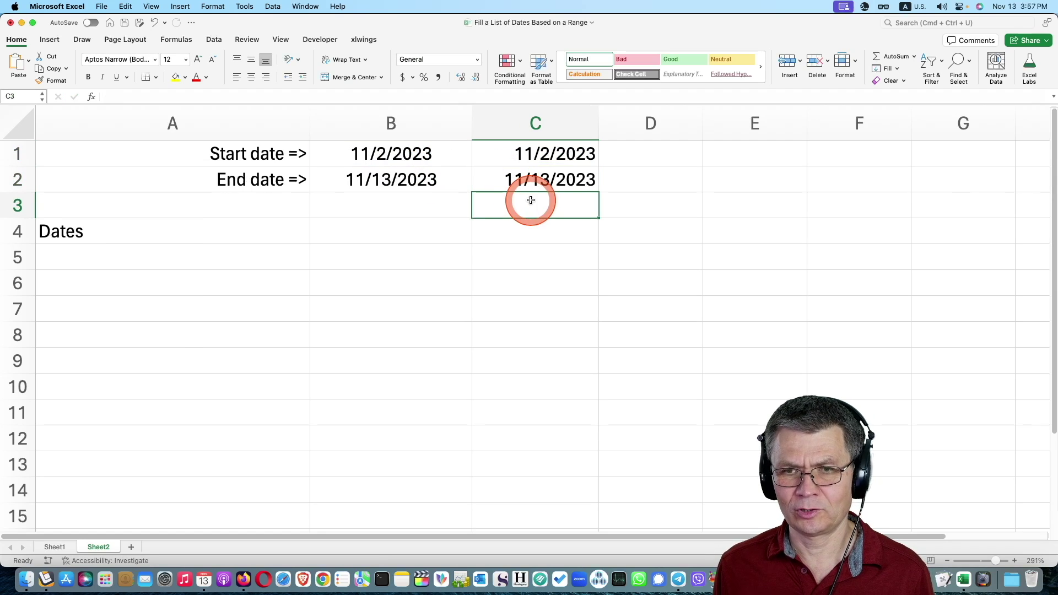
{"action": "left_click_drag", "start_coordinate": [538, 158], "coordinate": [540, 172]}
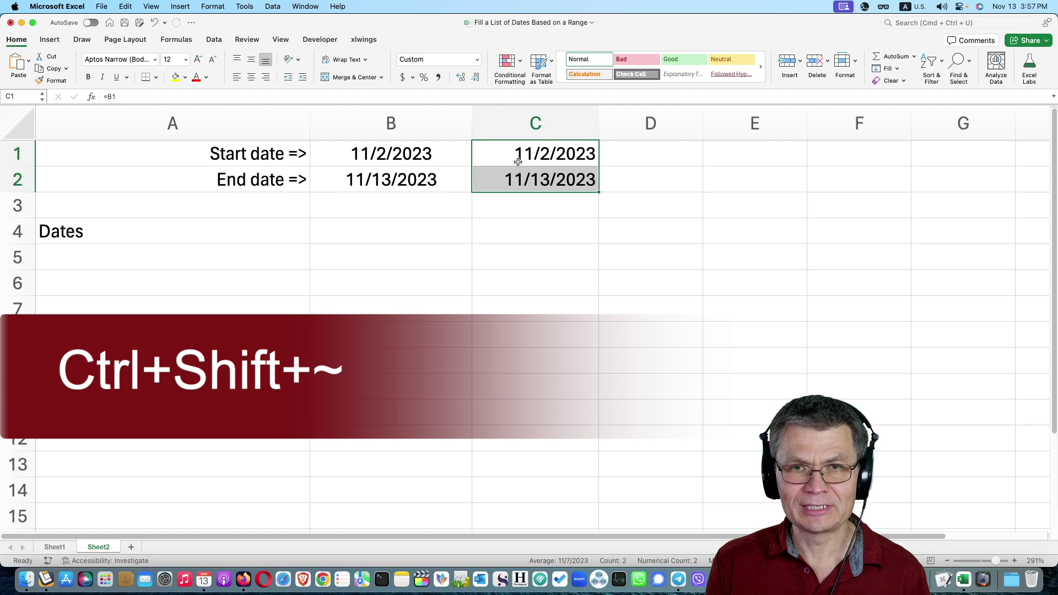
{"action": "key", "text": "ctrl+shift+asciitilde"}
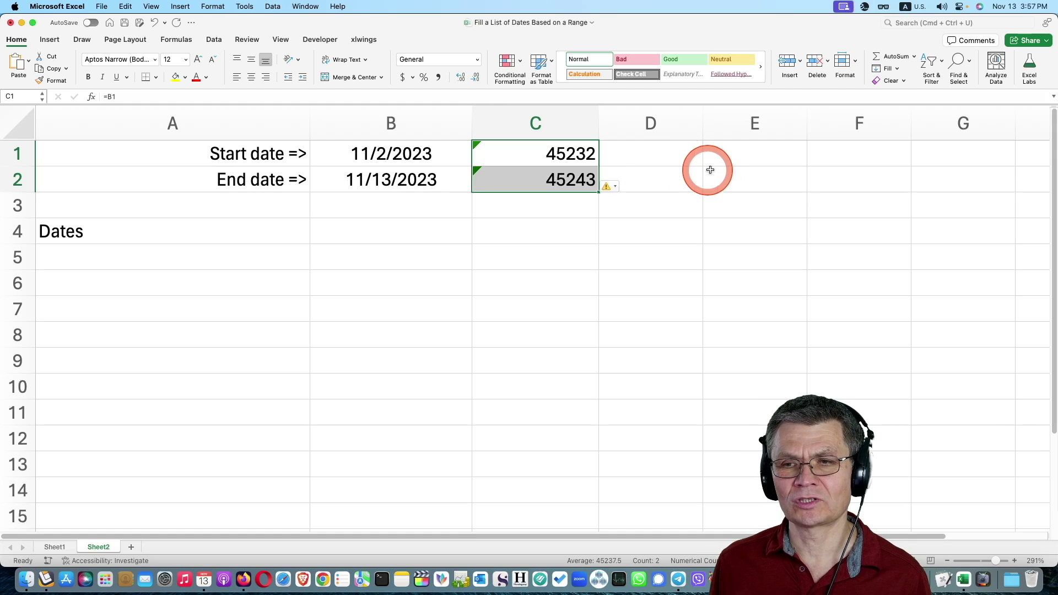
Enter 1/1/1900 in E1 and show it in General format as serial number 1
{"action": "left_click", "coordinate": [728, 158]}
{"action": "type", "text": "1/"}
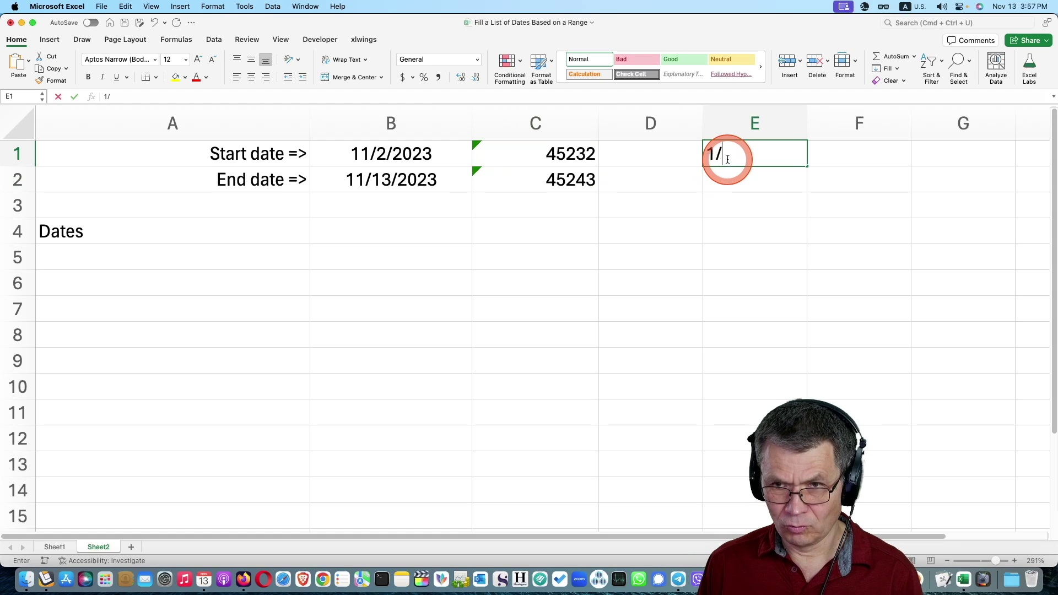
{"action": "type", "text": "1/1900"}
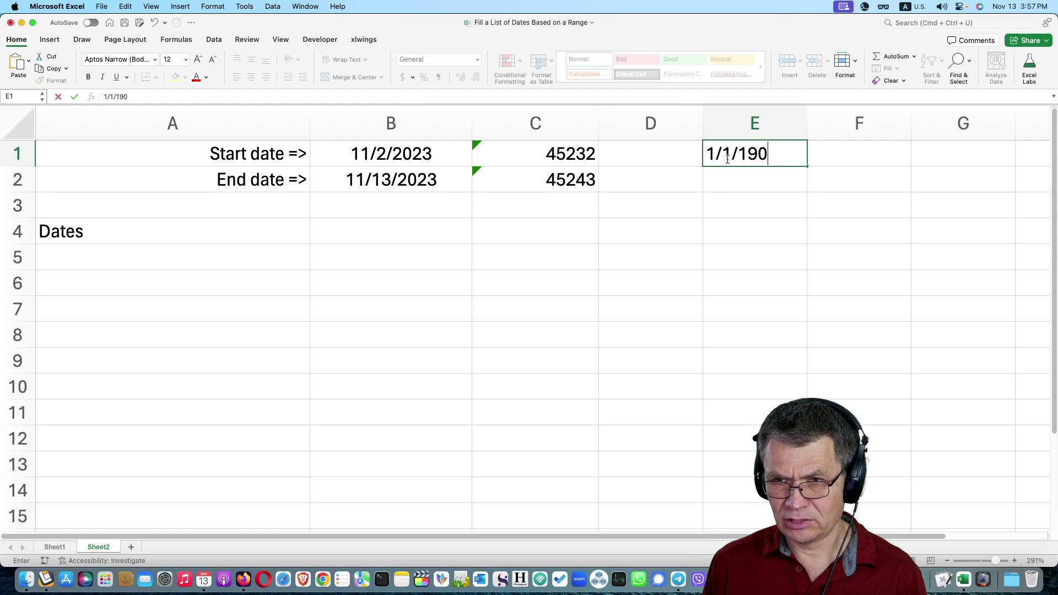
{"action": "key", "text": "ctrl+Return"}
{"action": "left_click", "coordinate": [755, 155]}
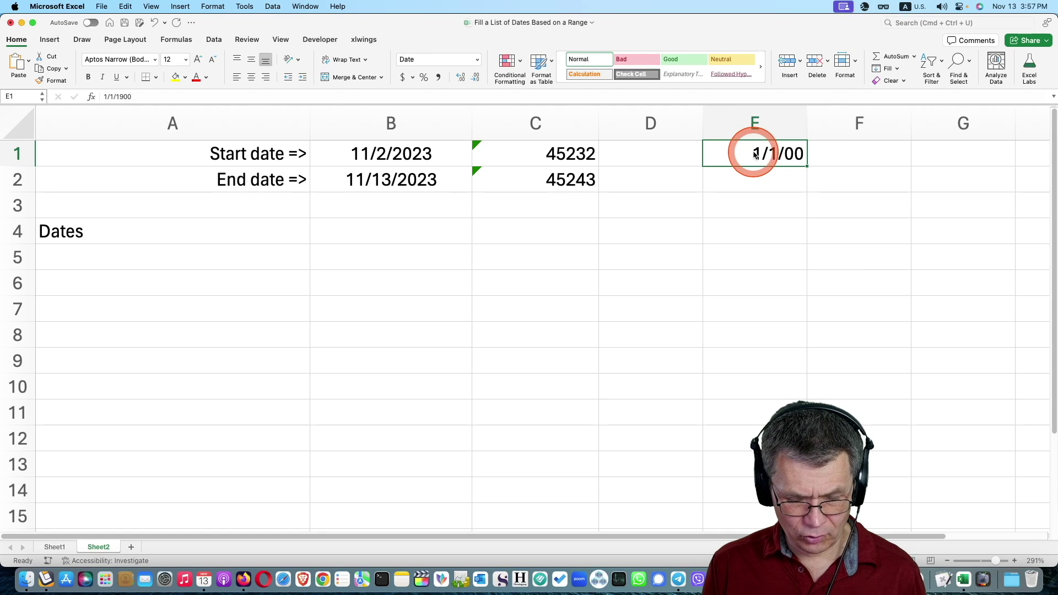
{"action": "key", "text": "ctrl+shift+asciitilde"}
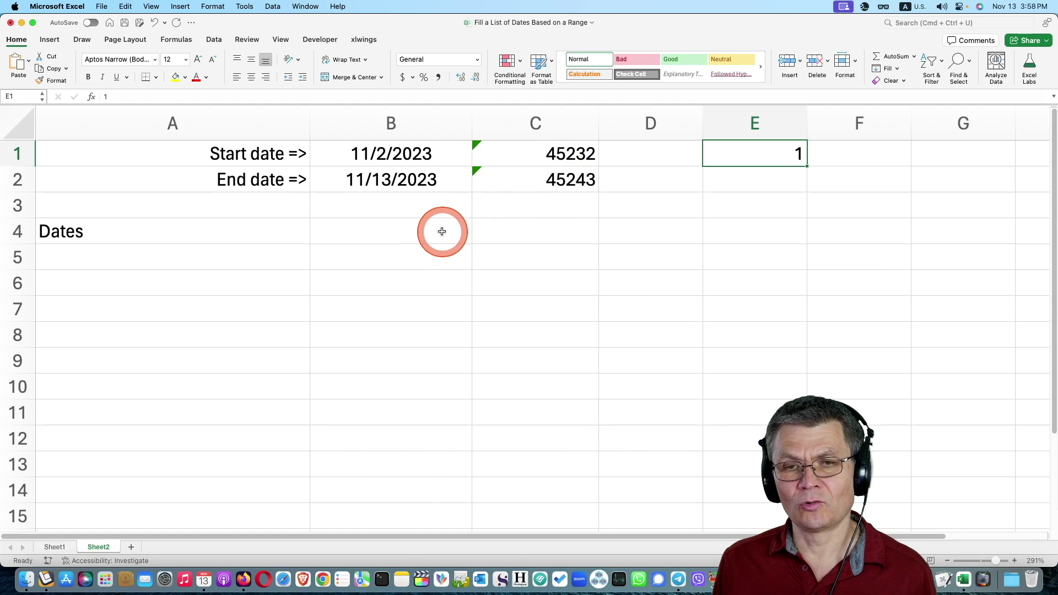
{"action": "left_click", "coordinate": [386, 207]}
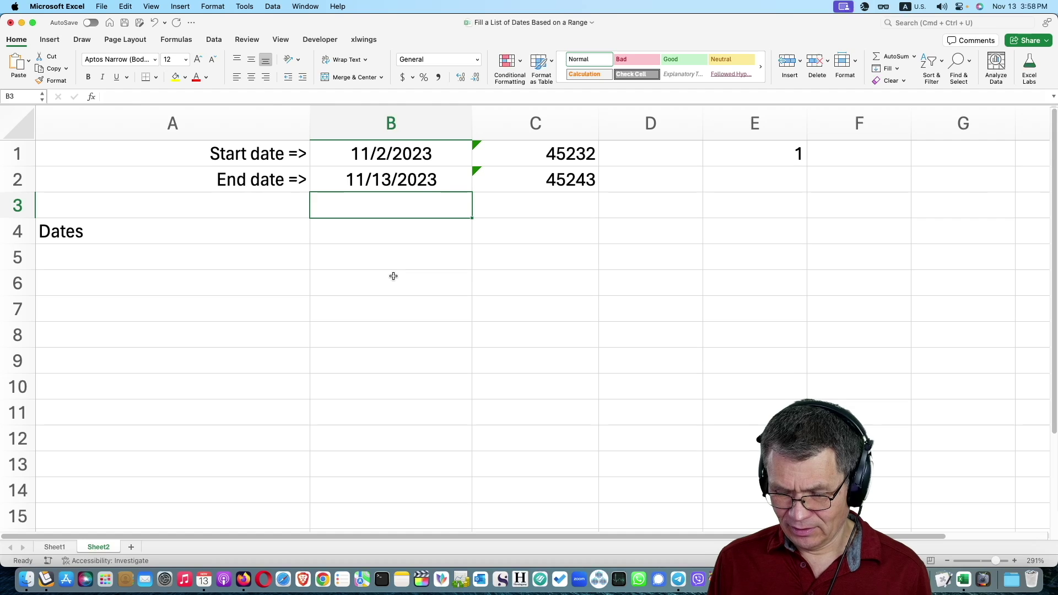
Enter =DAYS(B2,B1) in B3, returning 11 days between the dates
{"action": "type", "text": "="}
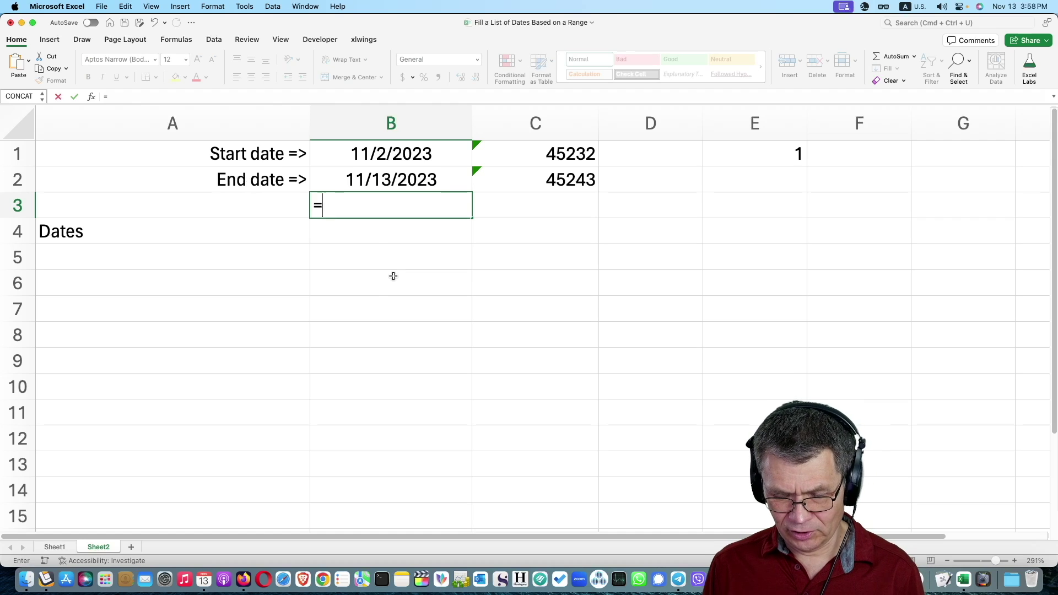
{"action": "type", "text": "days"}
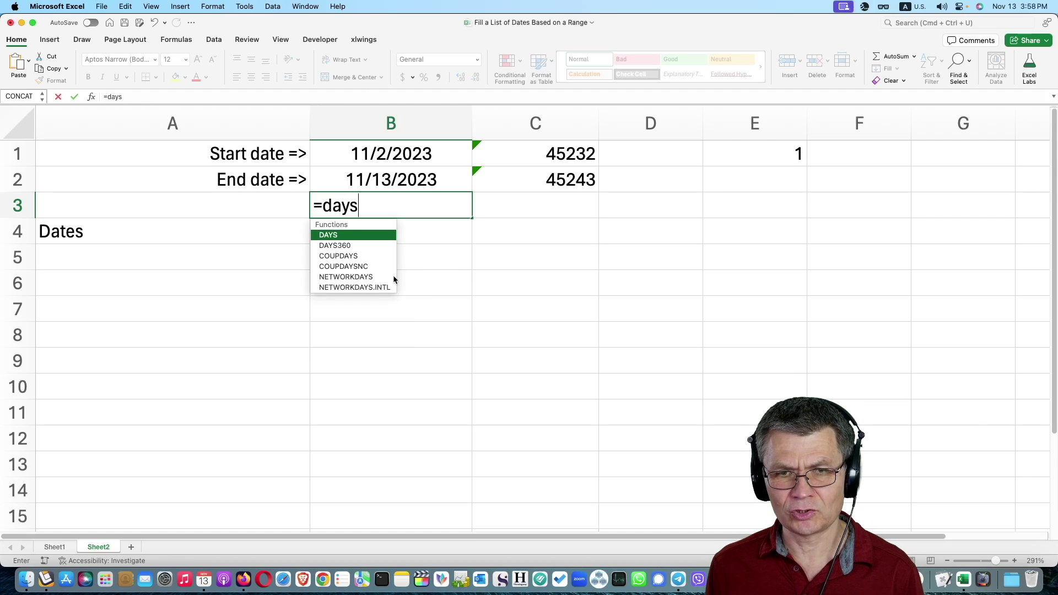
{"action": "key", "text": "Tab"}
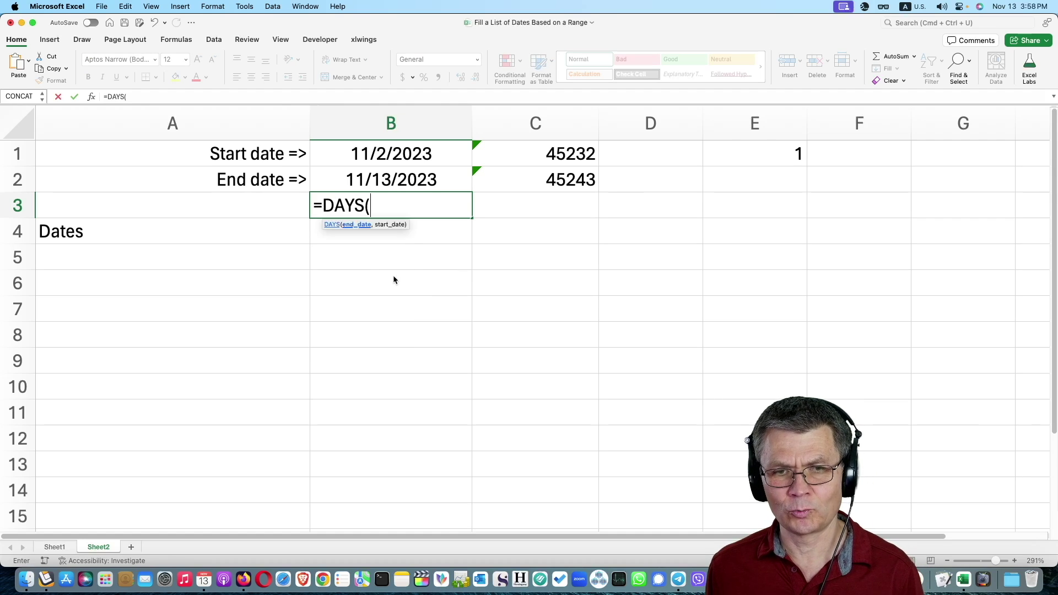
{"action": "left_click", "coordinate": [376, 179]}
{"action": "type", "text": ","}
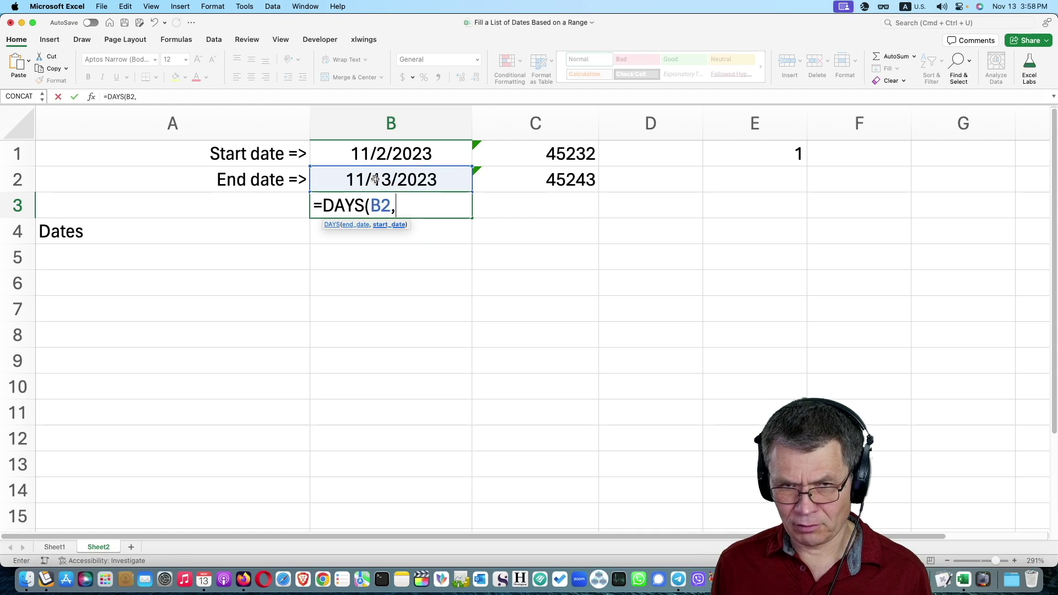
{"action": "left_click", "coordinate": [391, 156]}
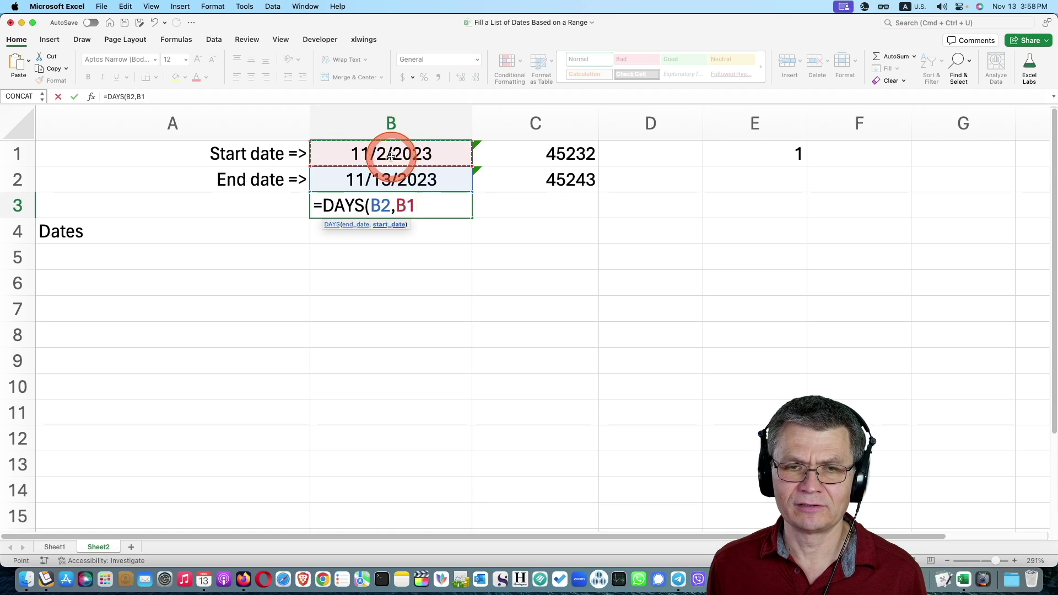
{"action": "type", "text": ")"}
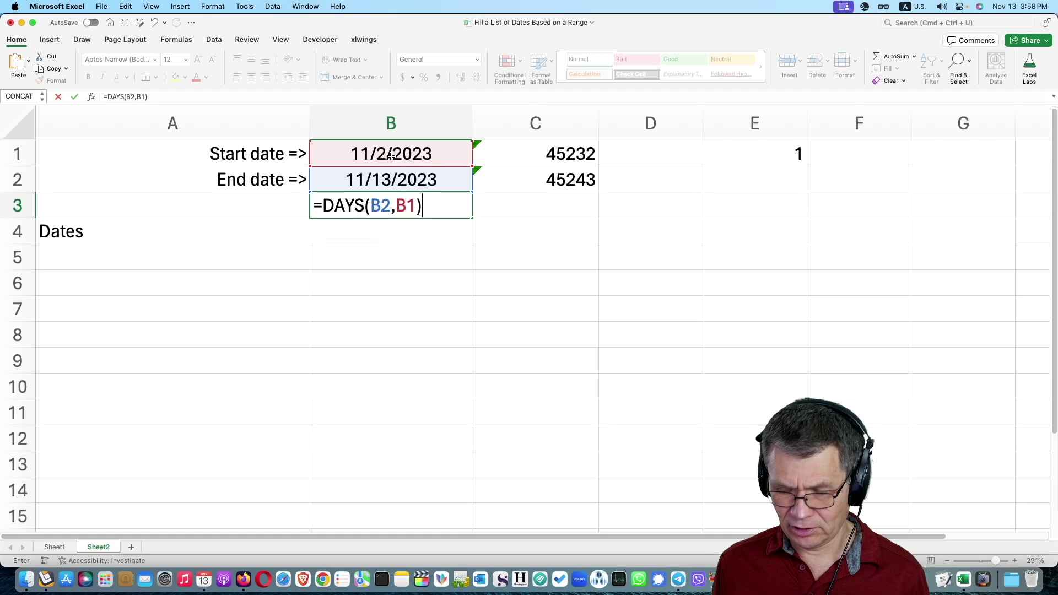
{"action": "key", "text": "Return"}
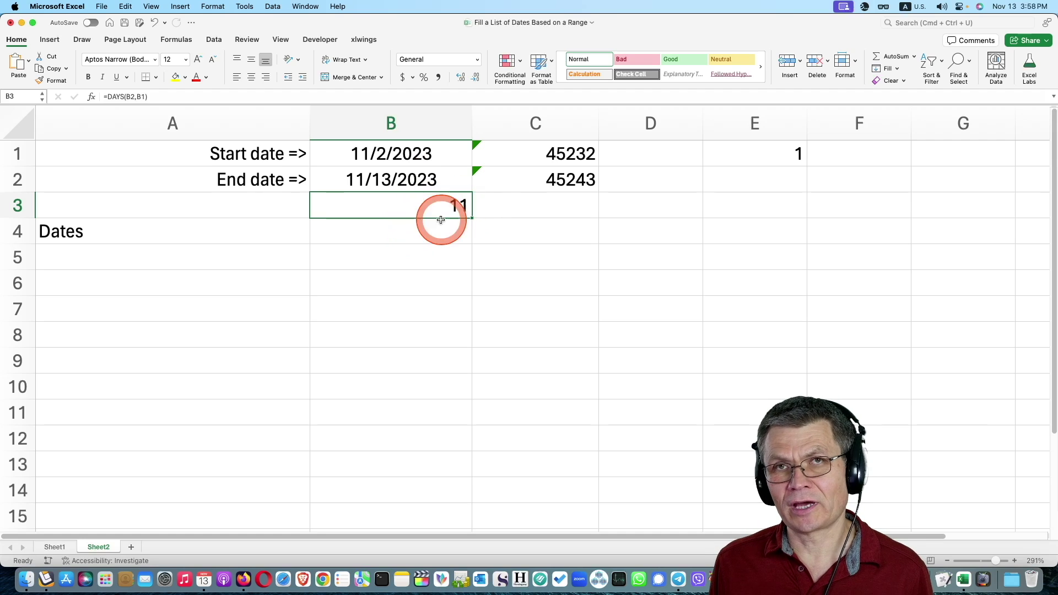
{"action": "left_click", "coordinate": [204, 254]}
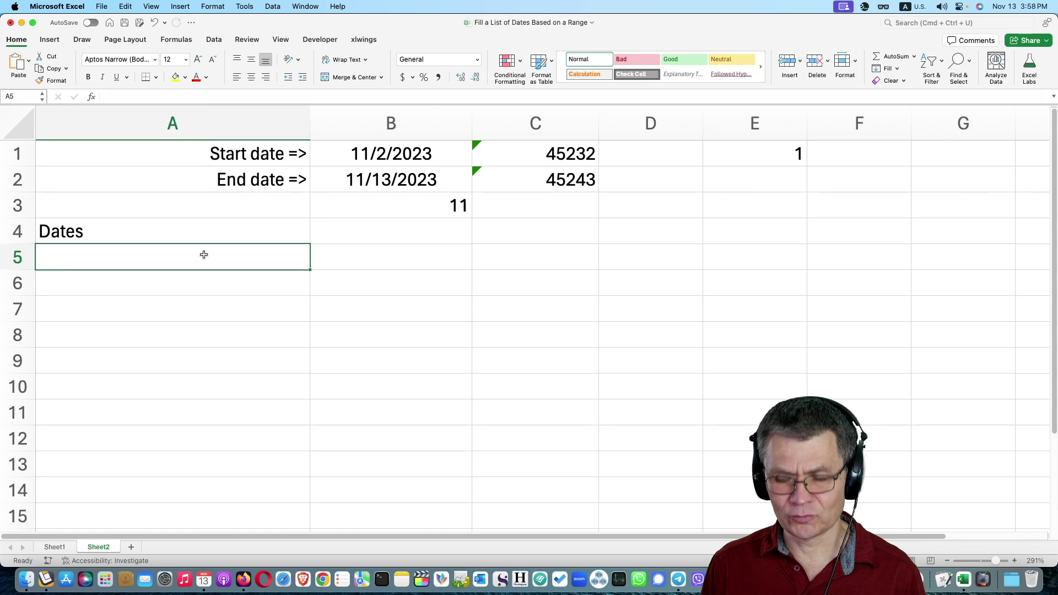
Enter =SEQUENCE(B3) in A5, spilling the numbers 1 through 11 down to A15
{"action": "type", "text": "="}
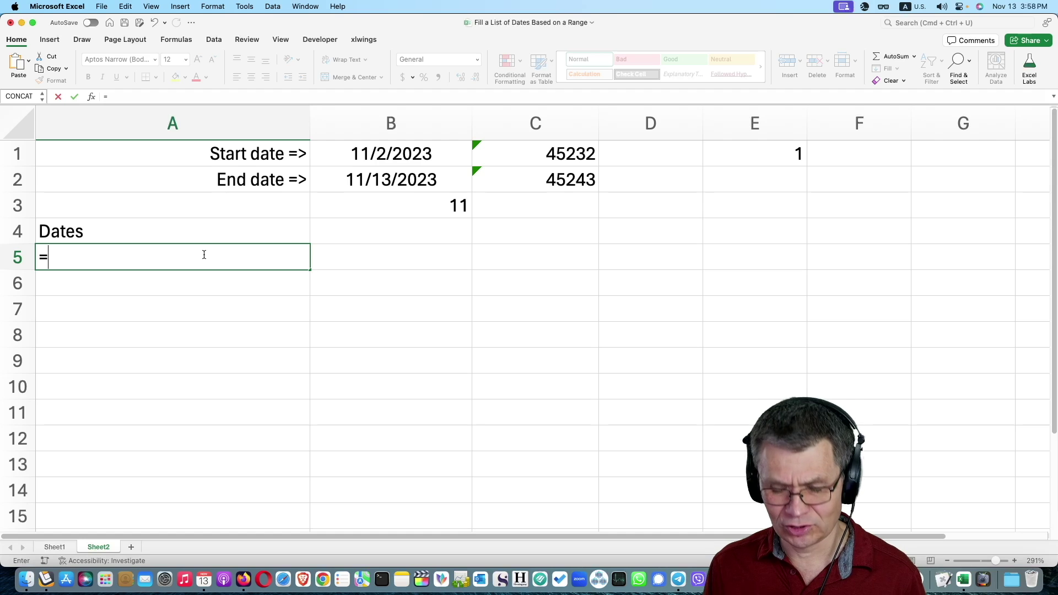
{"action": "type", "text": "sw"}
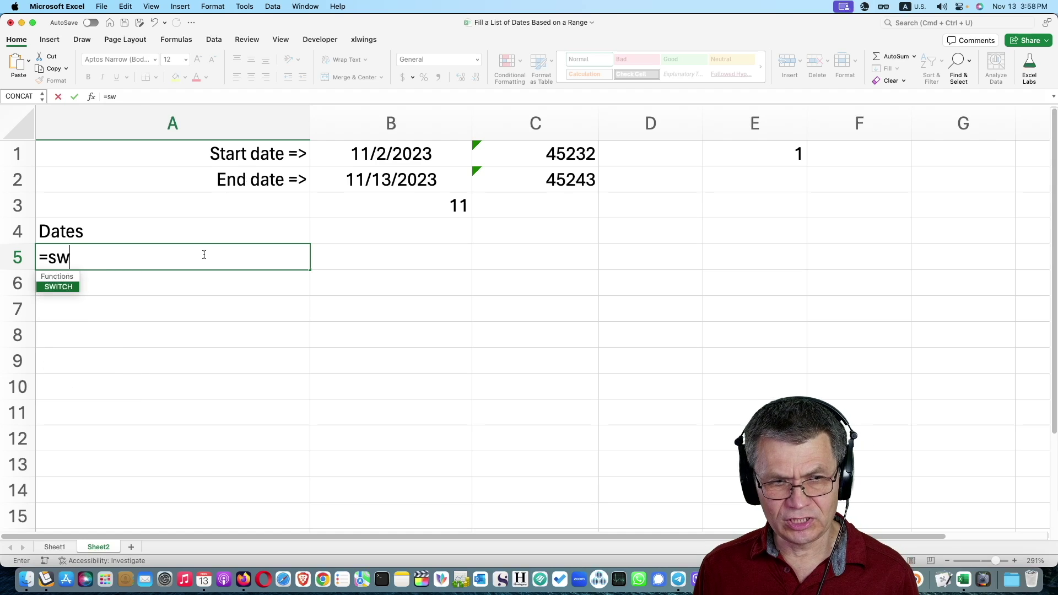
{"action": "key", "text": "BackSpace"}
{"action": "type", "text": "eq"}
{"action": "key", "text": "Tab"}
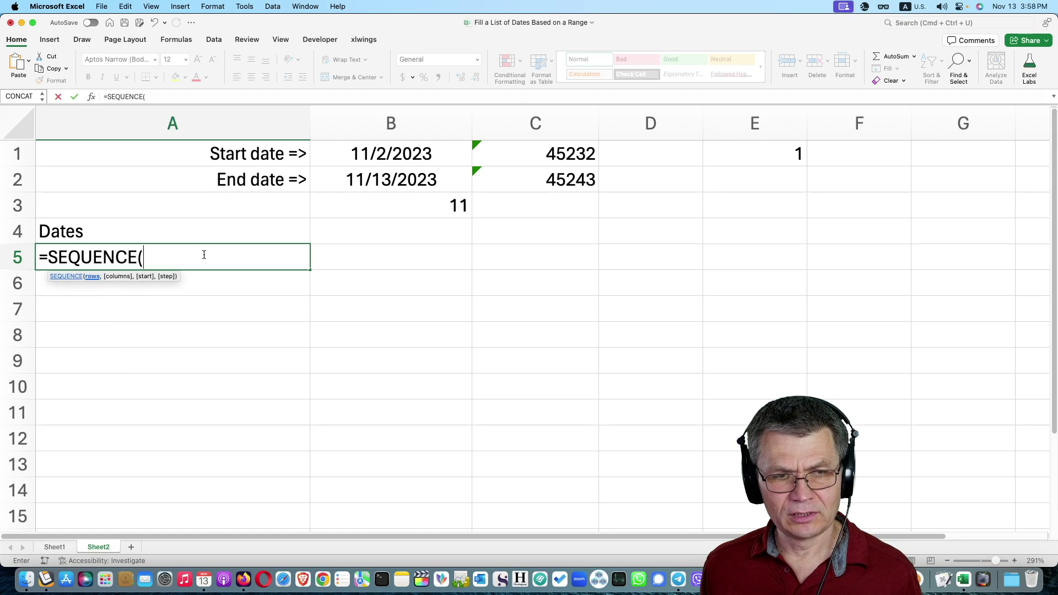
{"action": "left_click", "coordinate": [427, 209]}
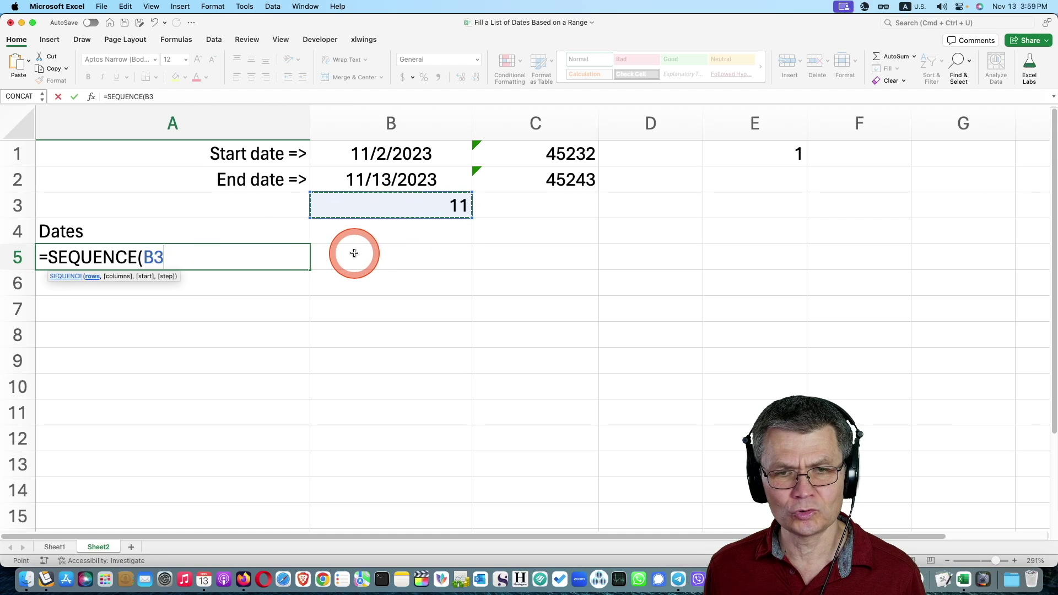
{"action": "key", "text": "Return"}
{"action": "scroll", "coordinate": [277, 293], "scroll_direction": "down", "scroll_amount": 1}
{"action": "scroll", "coordinate": [274, 293], "scroll_direction": "up", "scroll_amount": 1}
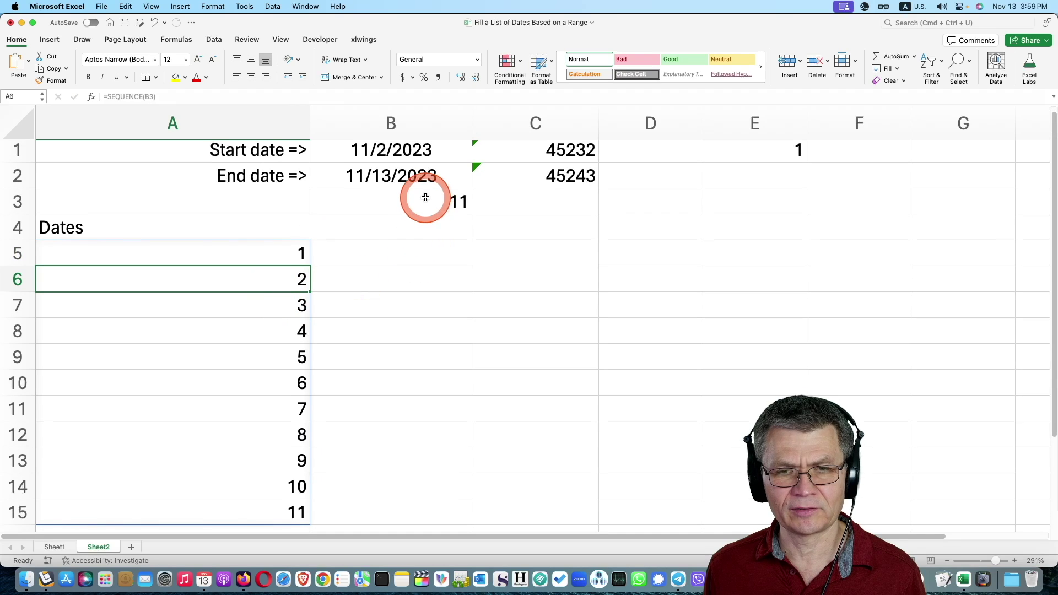
{"action": "scroll", "coordinate": [426, 197], "scroll_direction": "up", "scroll_amount": 1}
{"action": "left_click", "coordinate": [440, 203]}
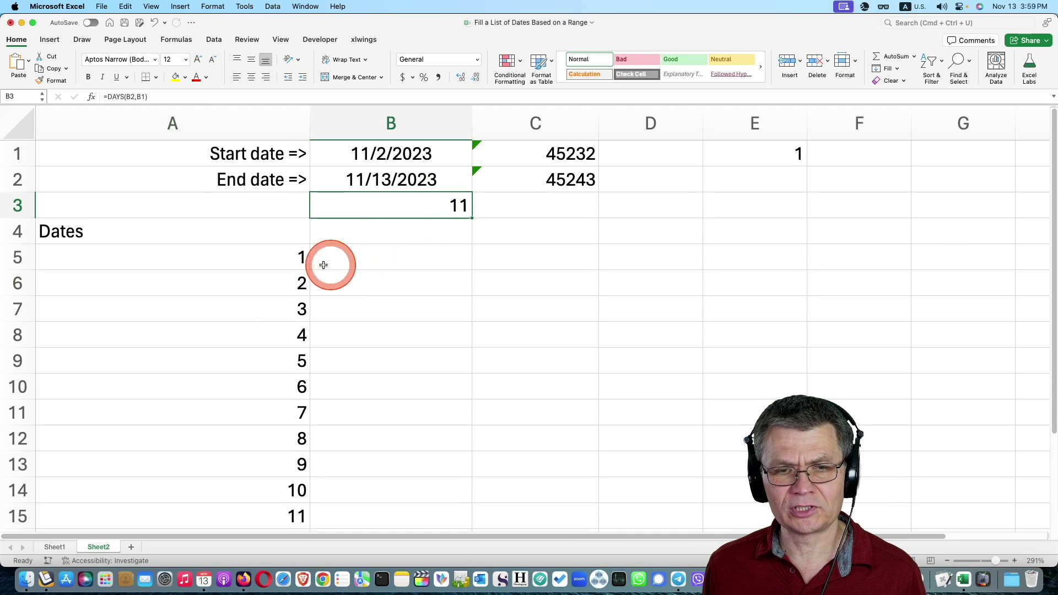
{"action": "left_click", "coordinate": [303, 257]}
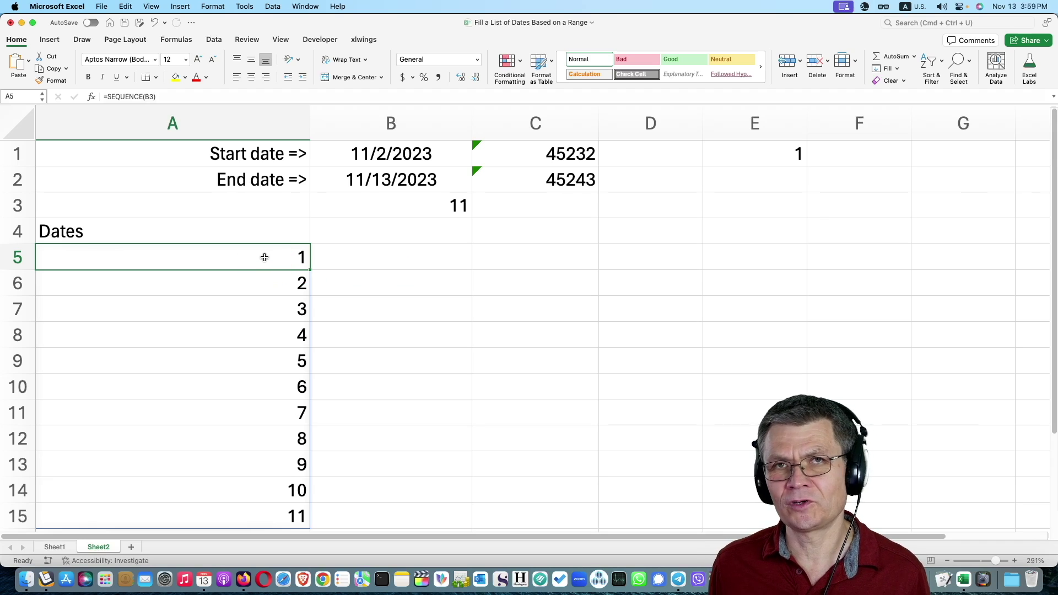
Edit A5 to =SEQUENCE(B3,,B1) so it spills serial numbers 45232 through 45242
{"action": "double_click", "coordinate": [265, 258]}
{"action": "left_click", "coordinate": [172, 262]}
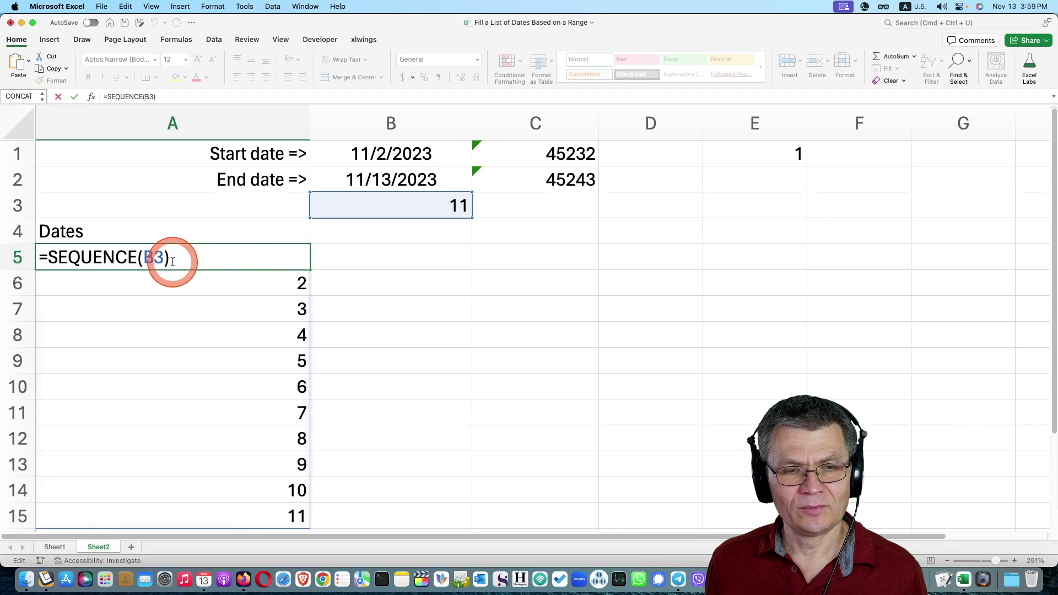
{"action": "left_click", "coordinate": [164, 258]}
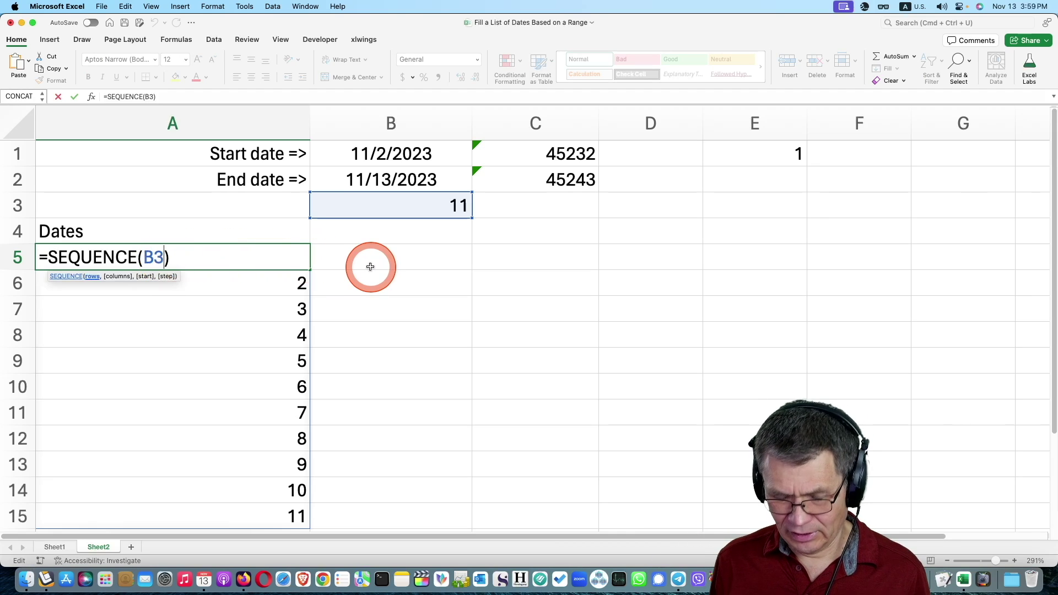
{"action": "type", "text": ","}
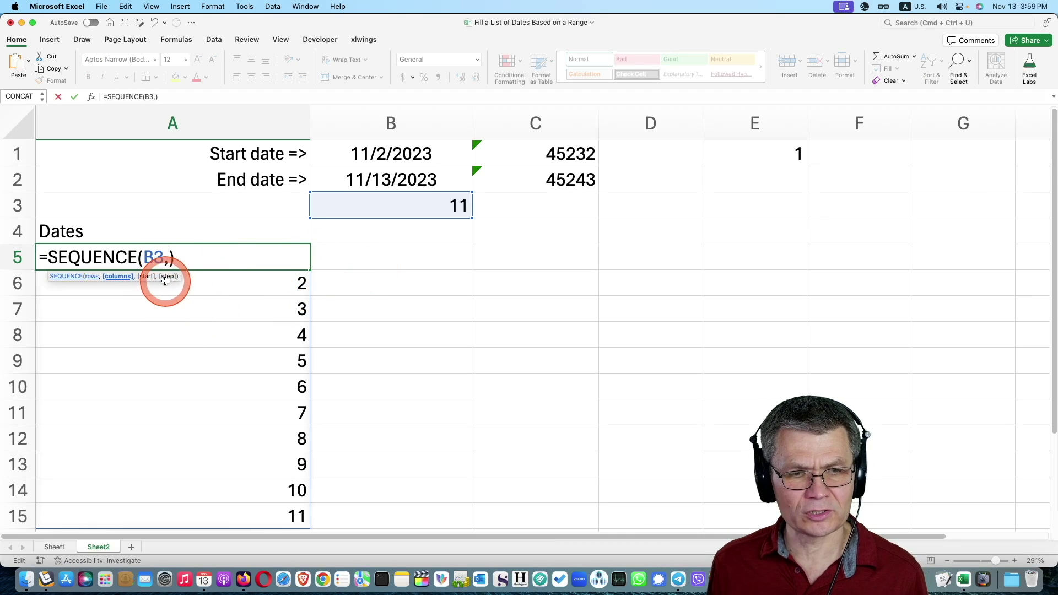
{"action": "left_click_drag", "start_coordinate": [164, 279], "coordinate": [149, 212]}
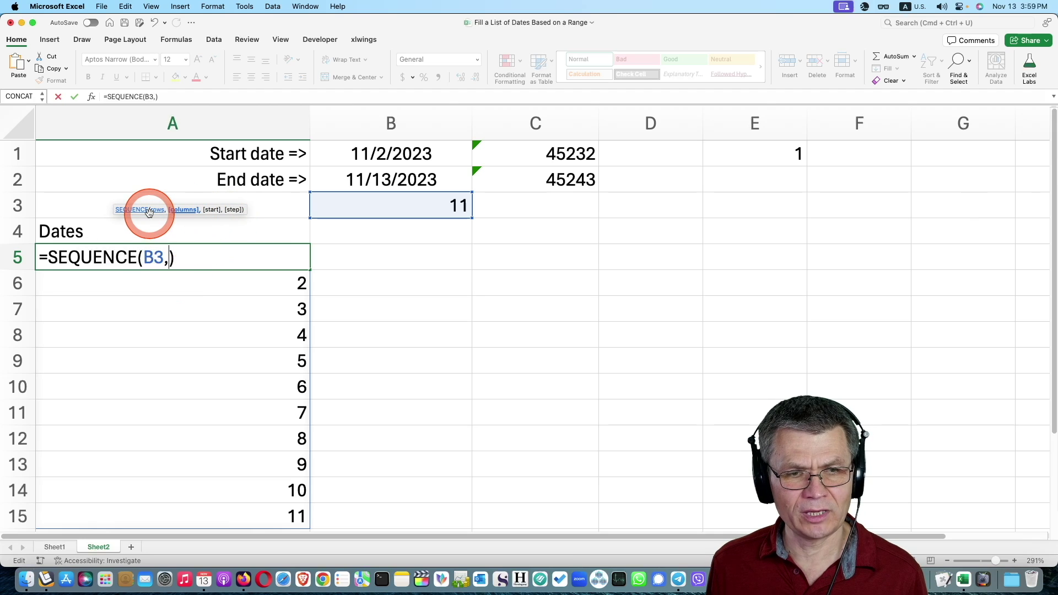
{"action": "left_click", "coordinate": [185, 212]}
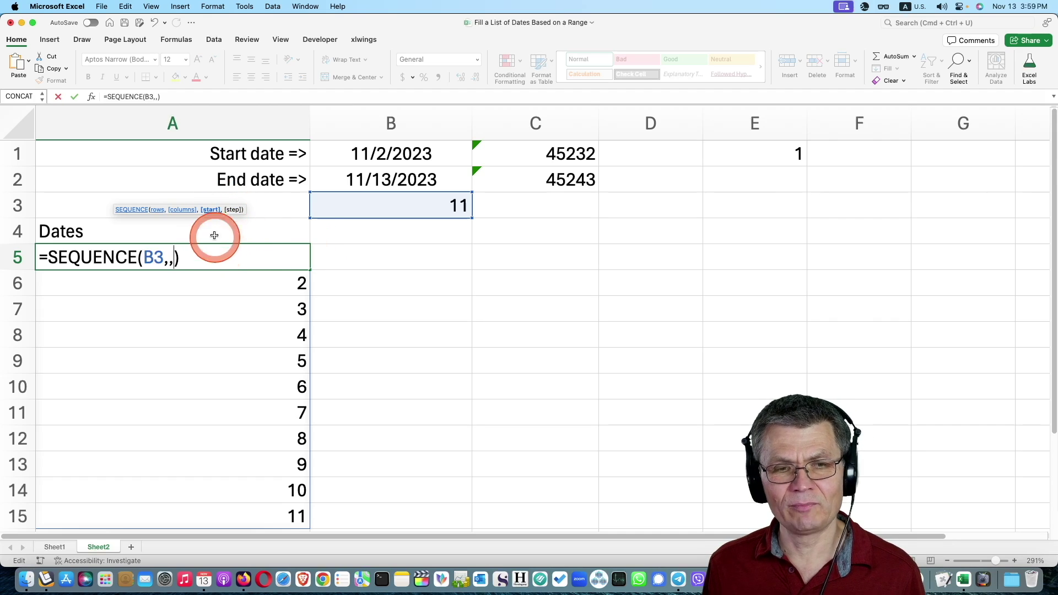
{"action": "left_click", "coordinate": [397, 155]}
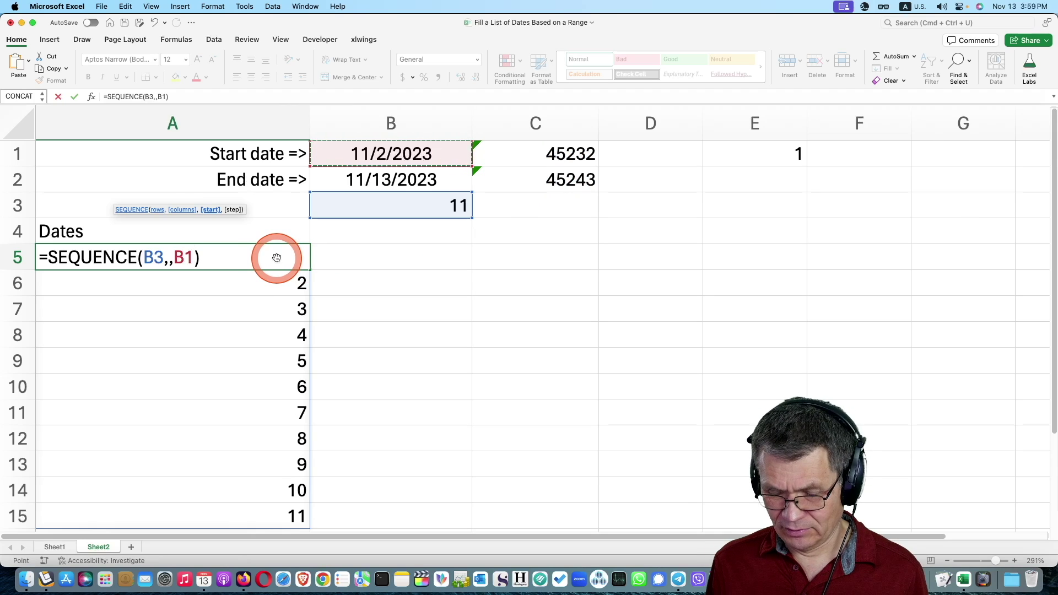
{"action": "key", "text": "Return"}
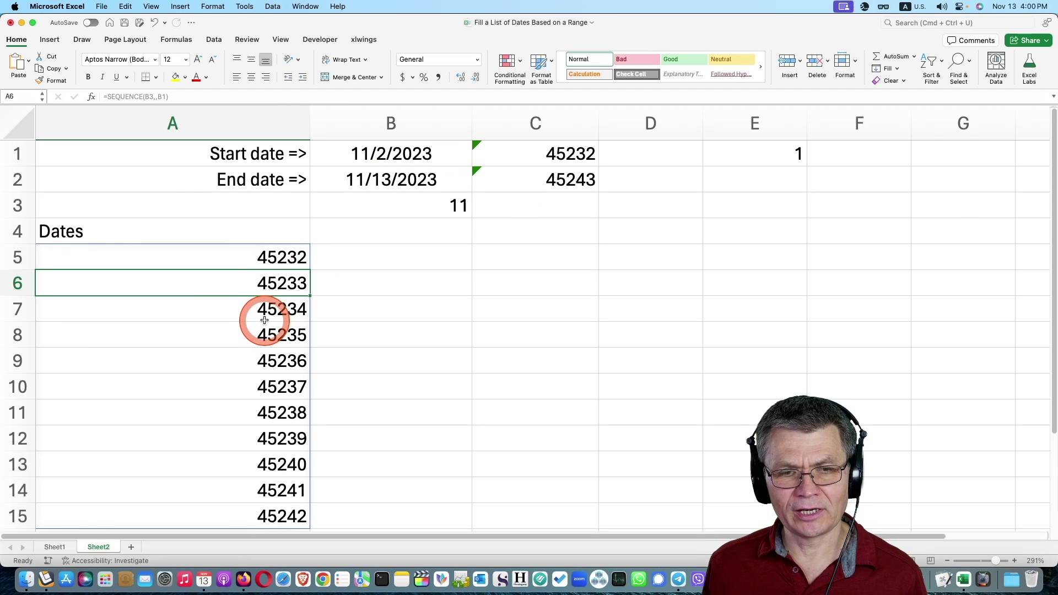
{"action": "scroll", "coordinate": [264, 320], "scroll_direction": "down", "scroll_amount": 5}
{"action": "scroll", "coordinate": [265, 319], "scroll_direction": "up", "scroll_amount": 1}
{"action": "scroll", "coordinate": [264, 320], "scroll_direction": "up", "scroll_amount": 4}
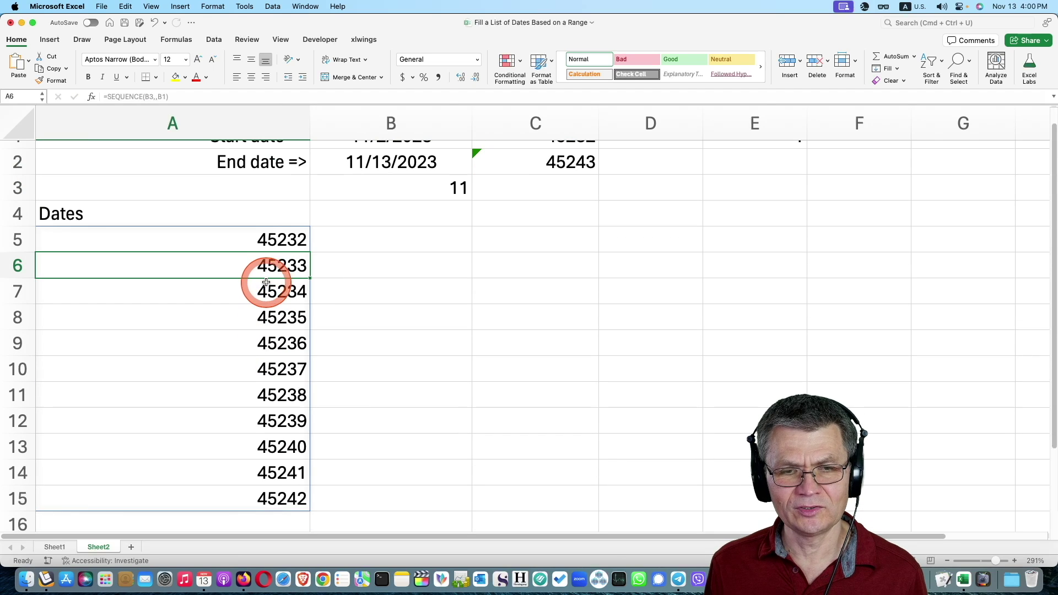
{"action": "scroll", "coordinate": [309, 237], "scroll_direction": "up", "scroll_amount": 1}
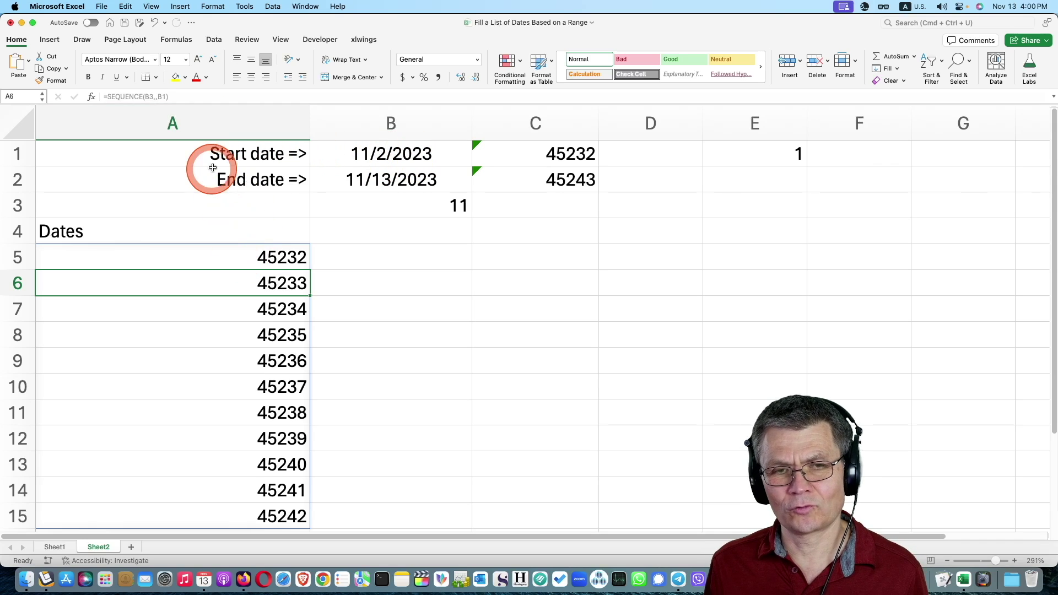
Format column A as Long Date and auto-fit its width to show the full dates
{"action": "left_click", "coordinate": [224, 126]}
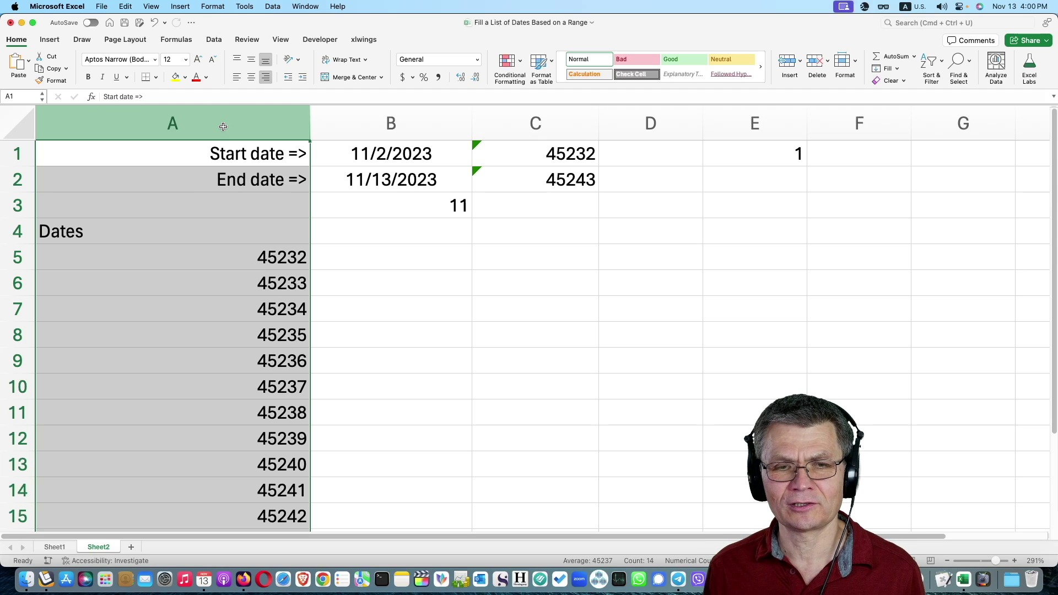
{"action": "left_click", "coordinate": [257, 173]}
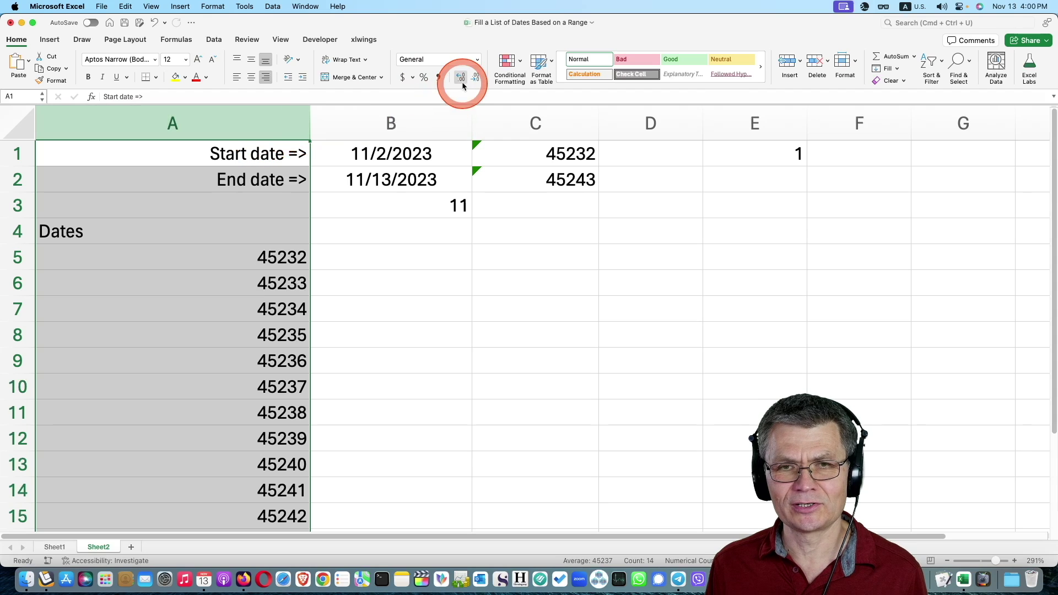
{"action": "left_click", "coordinate": [411, 155]}
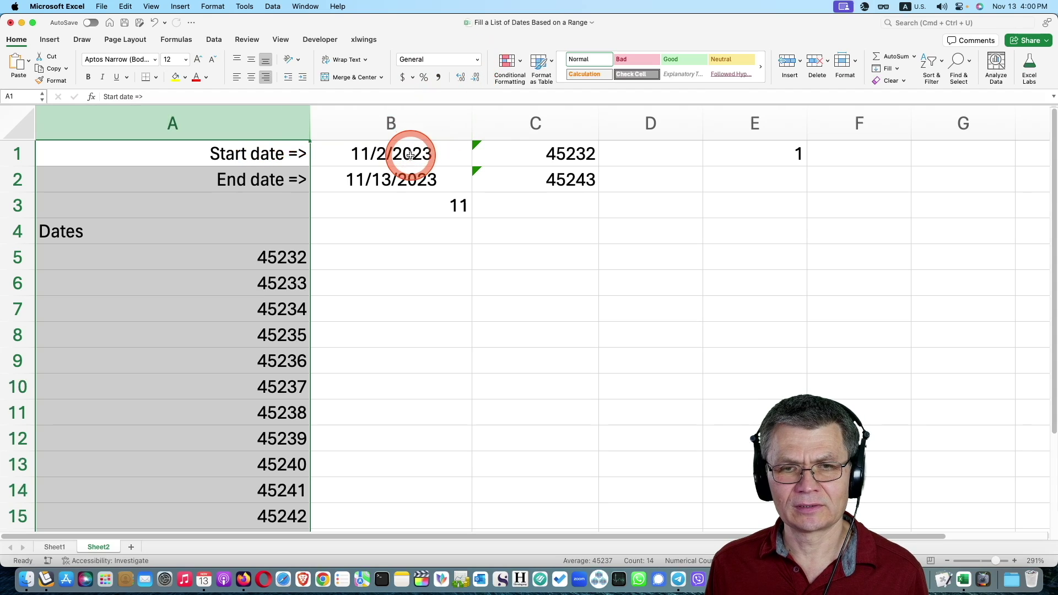
{"action": "left_click", "coordinate": [477, 62]}
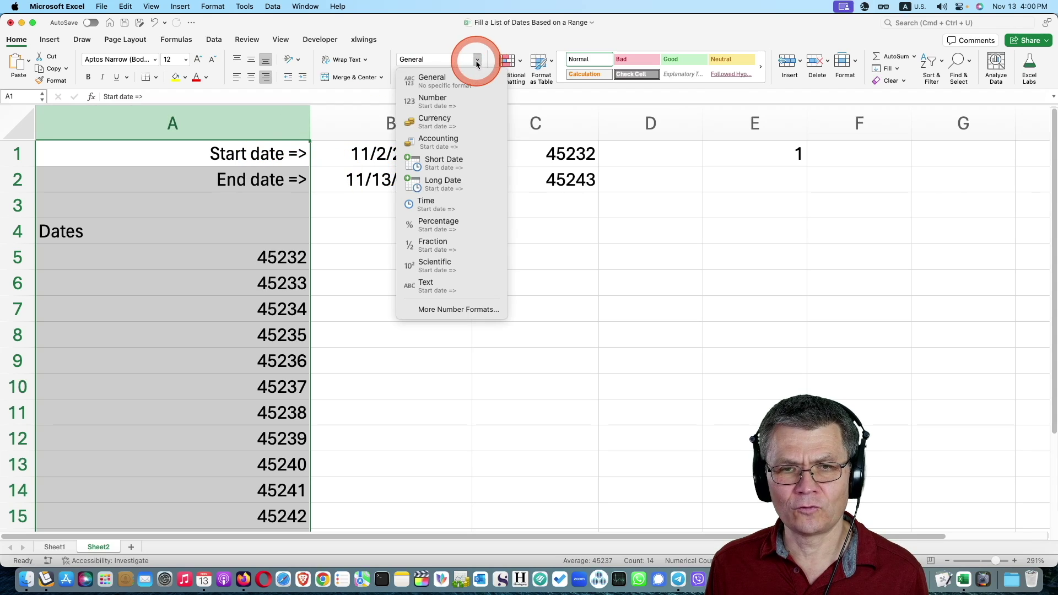
{"action": "left_click", "coordinate": [441, 182]}
{"action": "left_click", "coordinate": [316, 123]}
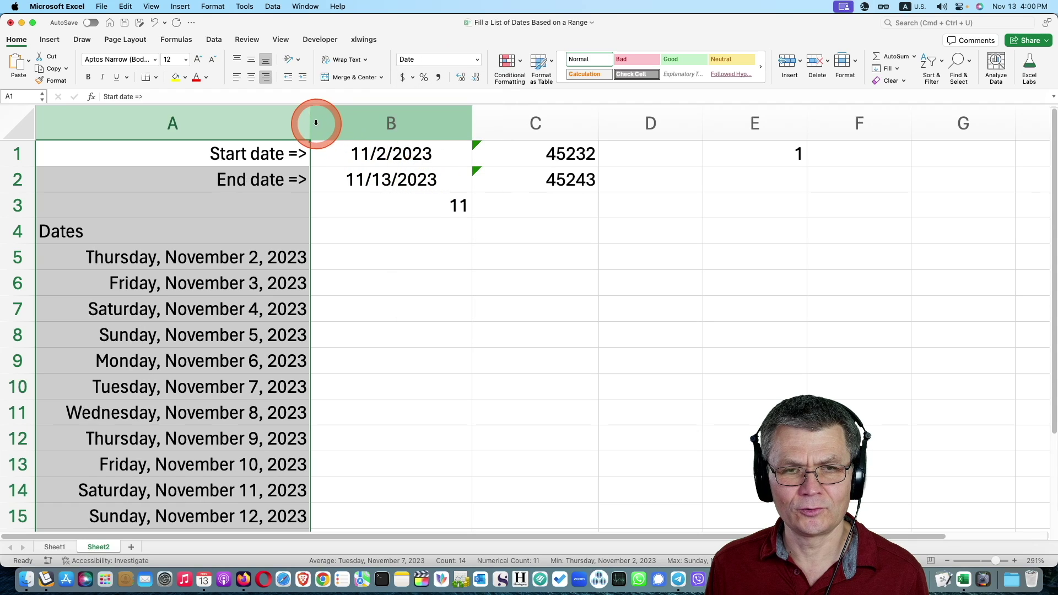
{"action": "double_click", "coordinate": [316, 122]}
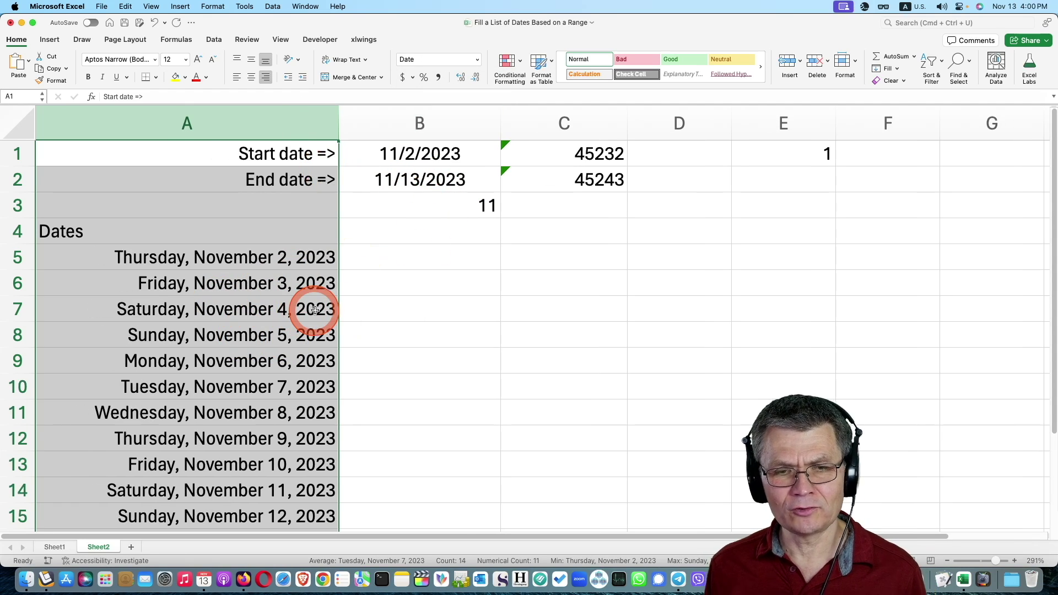
Change A5's formula to =SEQUENCE(B3+1,,B1) so the list ends Monday, November 13, 2023
{"action": "scroll", "coordinate": [311, 301], "scroll_direction": "down", "scroll_amount": 4}
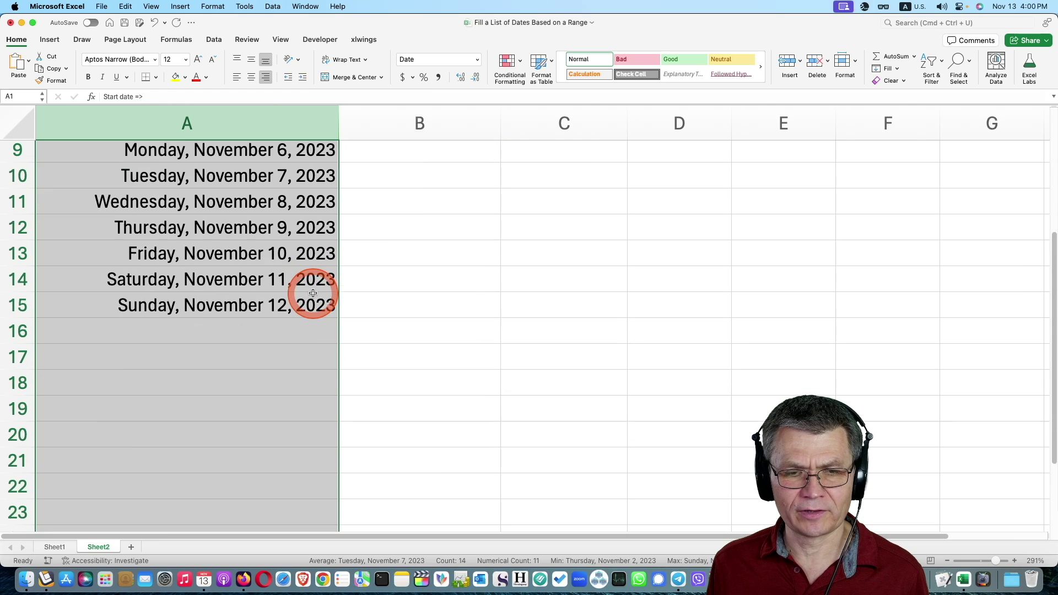
{"action": "left_click", "coordinate": [226, 305]}
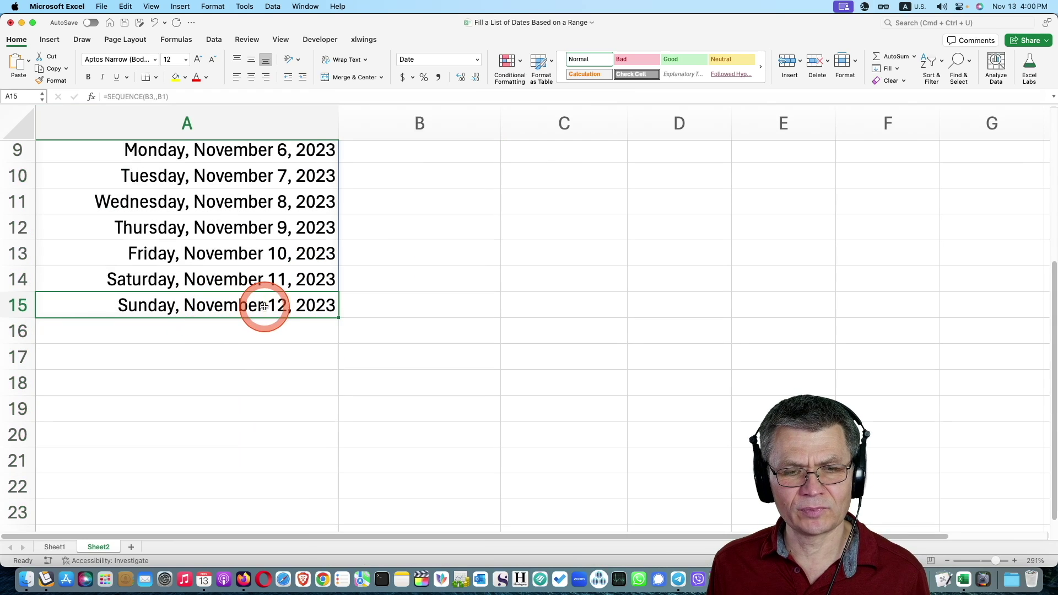
{"action": "scroll", "coordinate": [264, 309], "scroll_direction": "up", "scroll_amount": 4}
{"action": "left_click", "coordinate": [407, 176]}
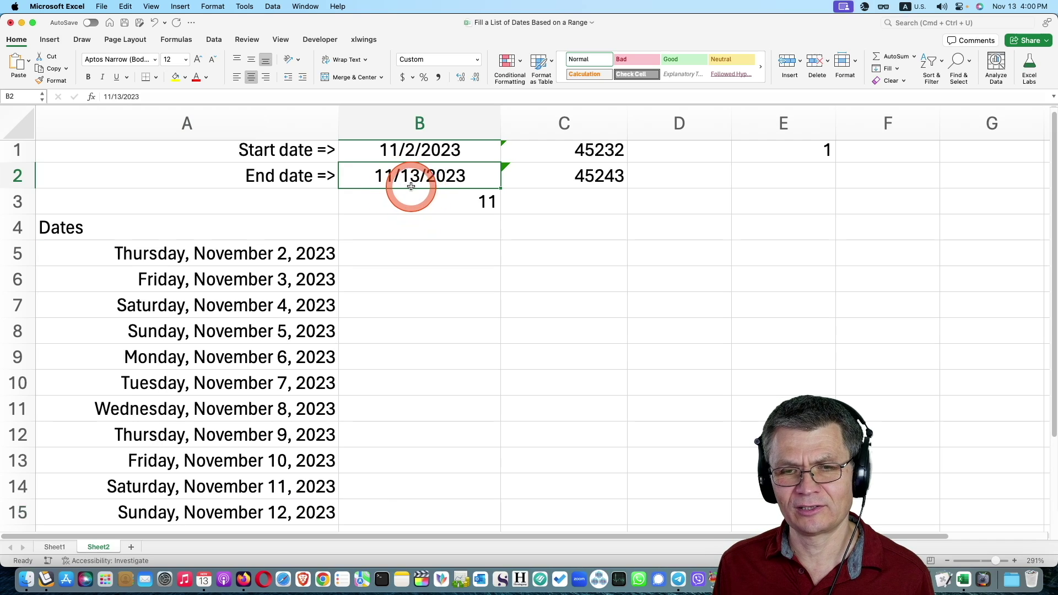
{"action": "left_click", "coordinate": [238, 251]}
{"action": "type", "text": "=SEQUENCE(B3,,B1)"}
{"action": "left_click", "coordinate": [166, 255]}
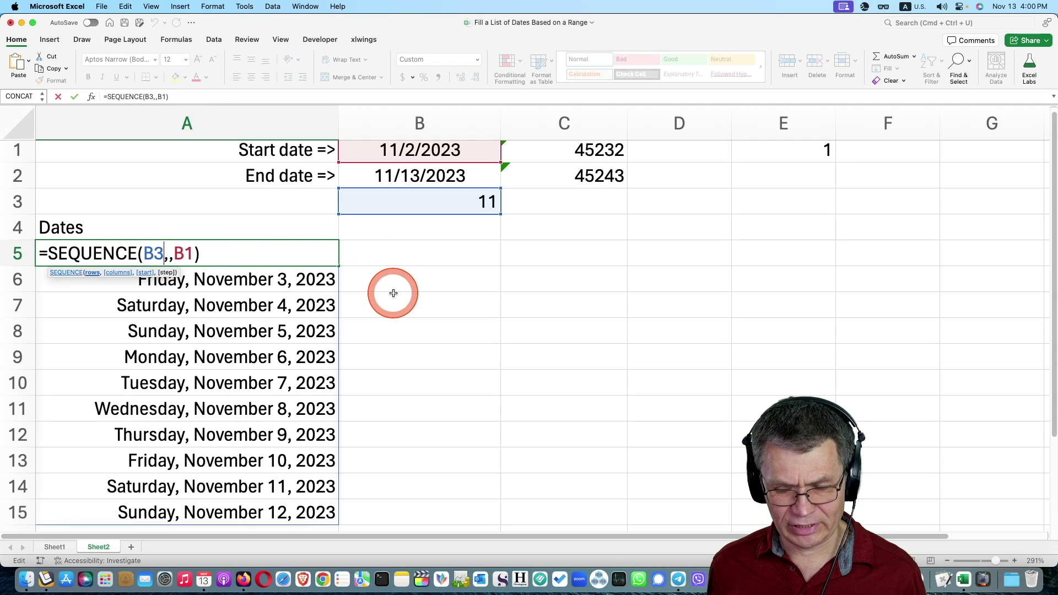
{"action": "type", "text": "+1"}
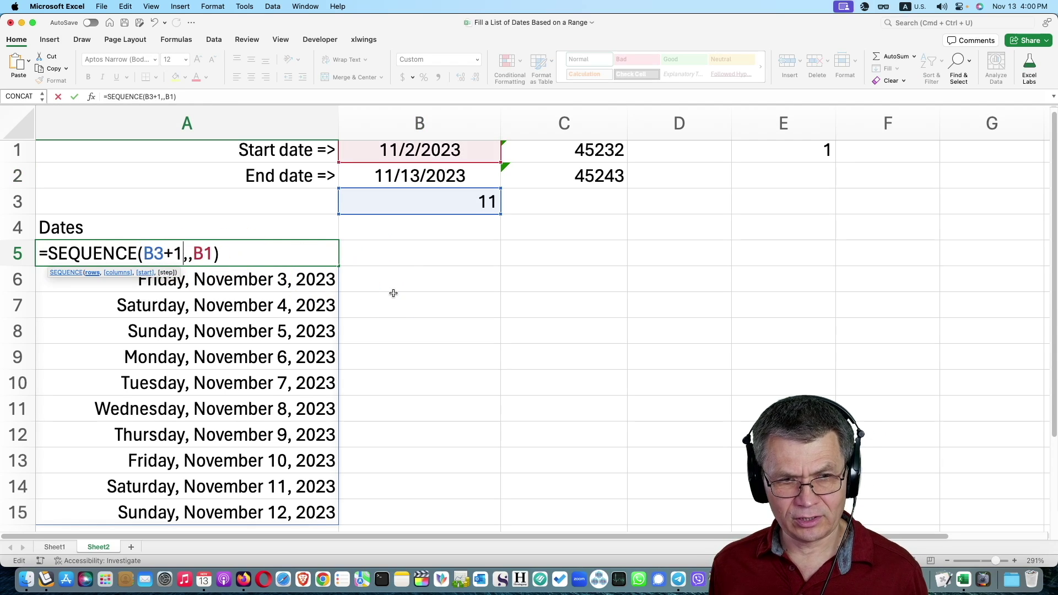
{"action": "key", "text": "Return"}
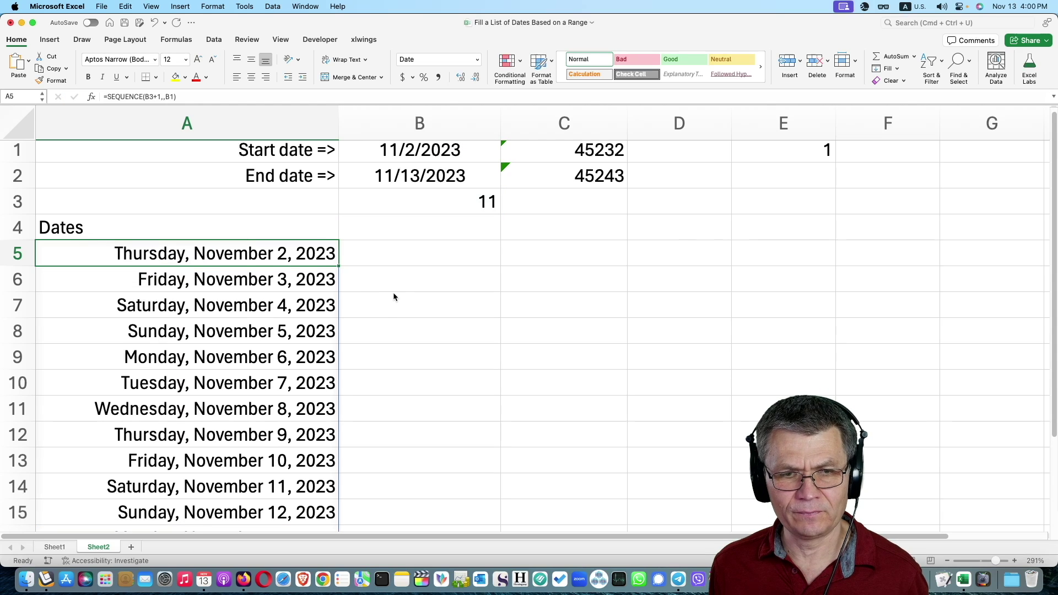
{"action": "scroll", "coordinate": [331, 293], "scroll_direction": "down", "scroll_amount": 5}
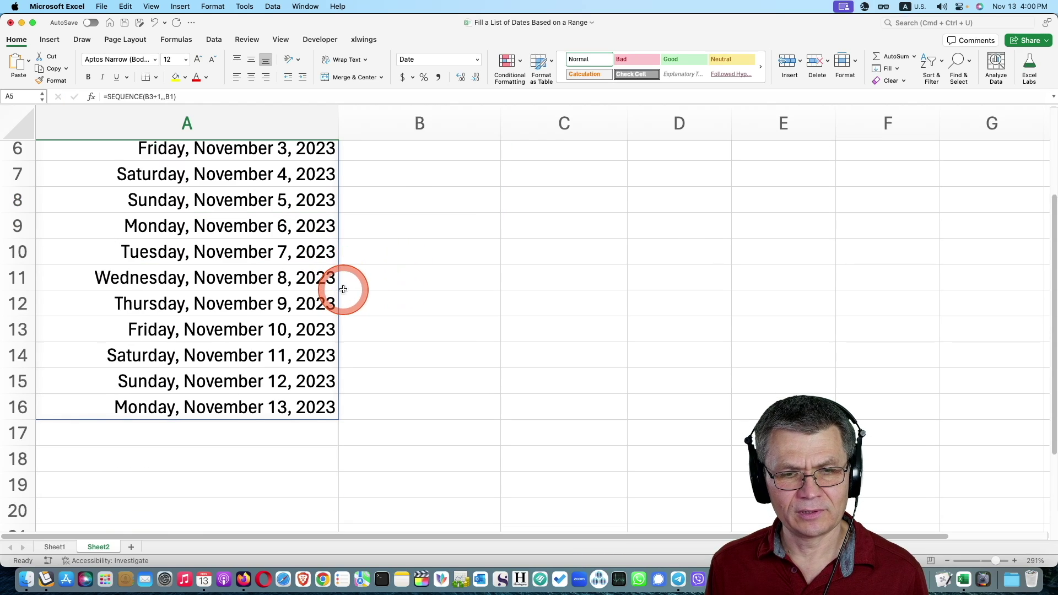
{"action": "scroll", "coordinate": [205, 415], "scroll_direction": "up", "scroll_amount": 5}
{"action": "scroll", "coordinate": [419, 160], "scroll_direction": "up", "scroll_amount": 1}
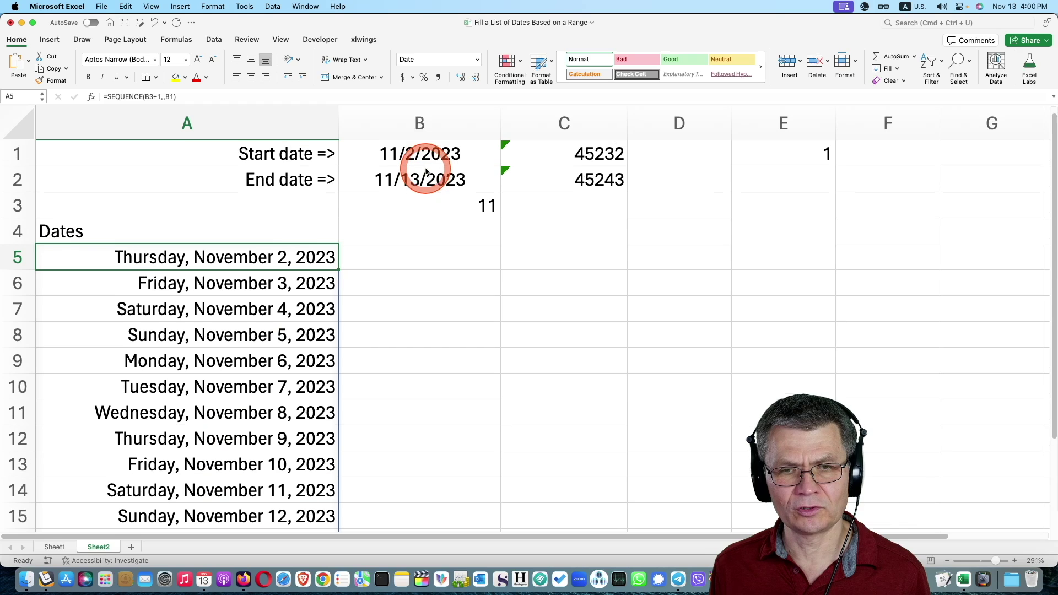
Change the start date in B1 from 11/2/2023 to 11/5/2023, making B3 show 8
{"action": "left_click", "coordinate": [414, 155]}
{"action": "double_click", "coordinate": [415, 155]}
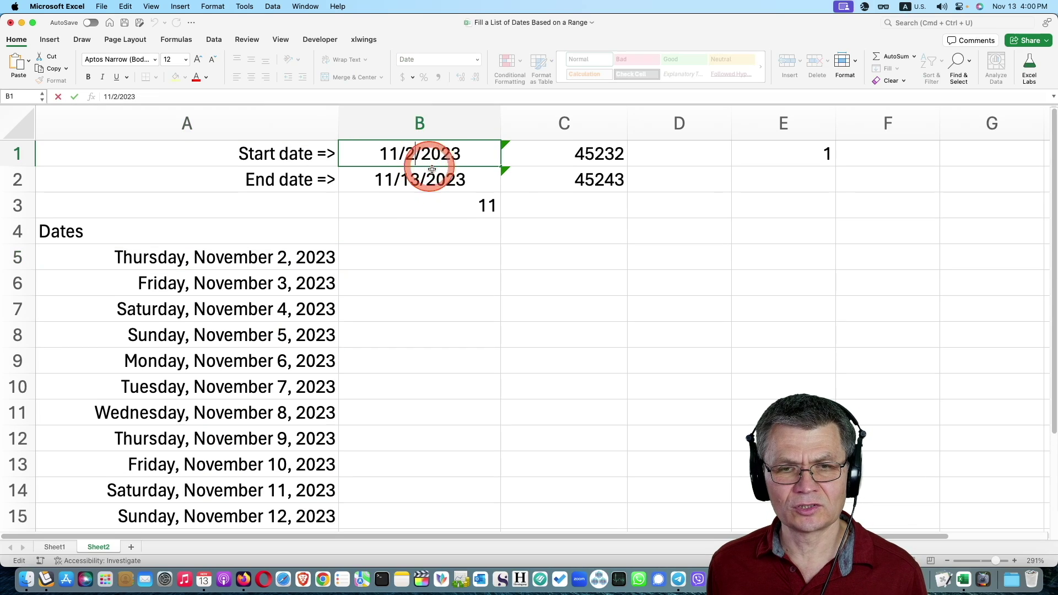
{"action": "key", "text": "BackSpace"}
{"action": "type", "text": "5"}
{"action": "key", "text": "Return"}
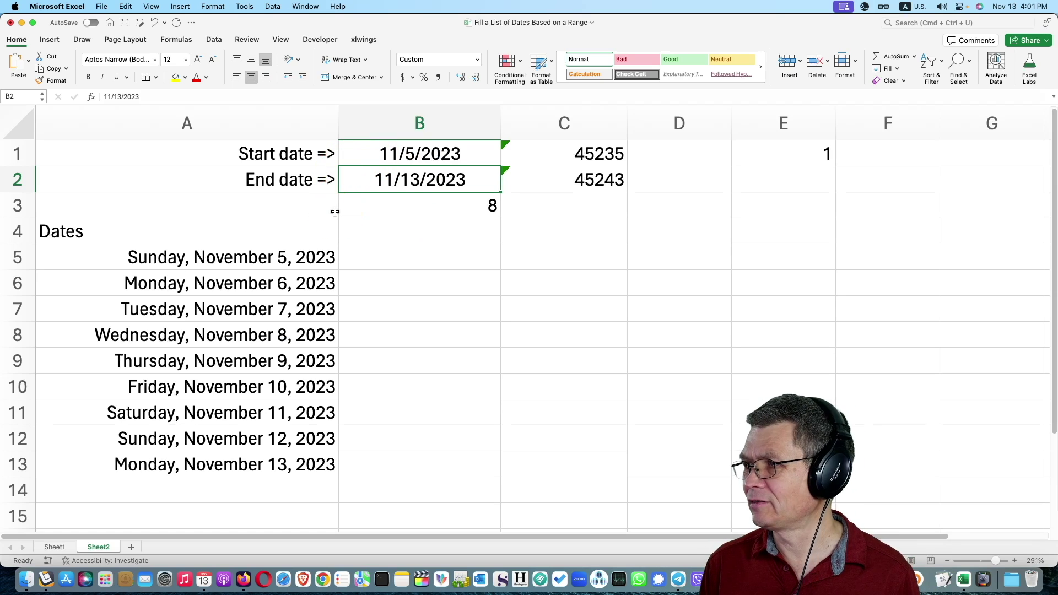
Copy the DAYS(B2,B1) expression from B3's formula without changing B3
{"action": "double_click", "coordinate": [469, 206]}
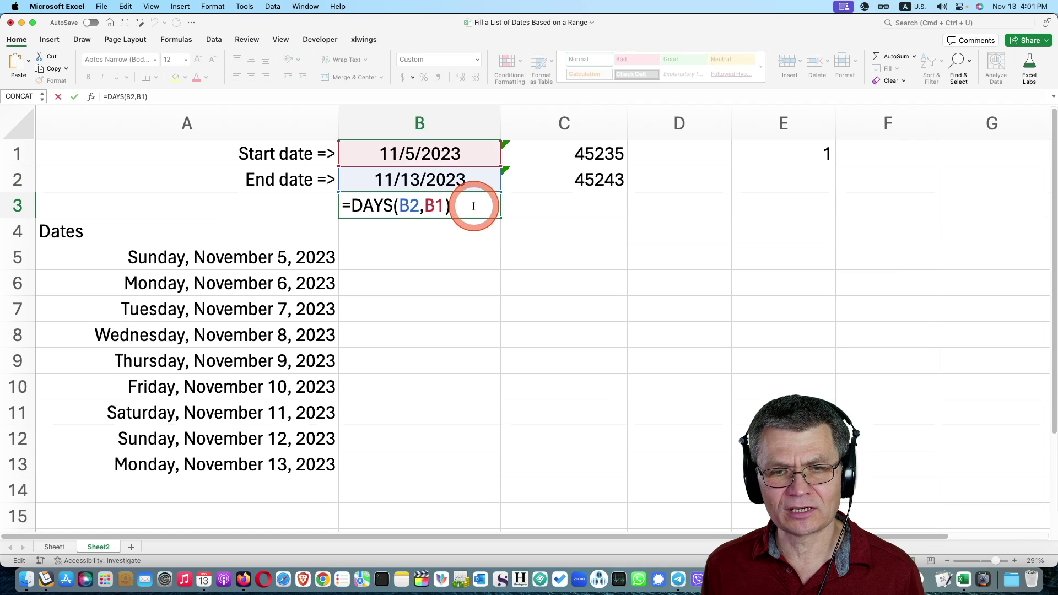
{"action": "left_click_drag", "start_coordinate": [474, 207], "coordinate": [356, 207]}
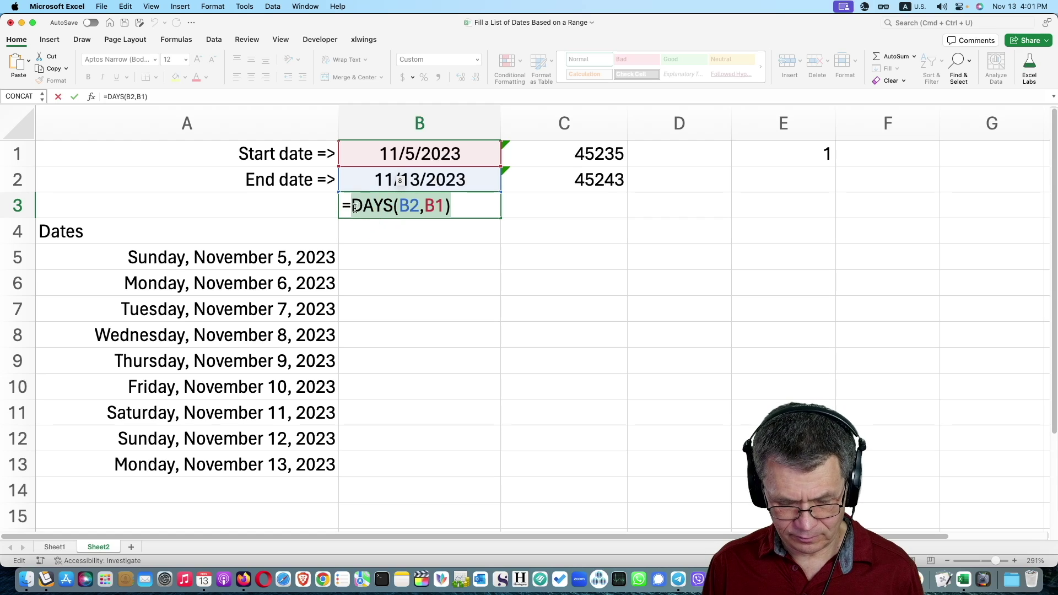
{"action": "key", "text": "super+c"}
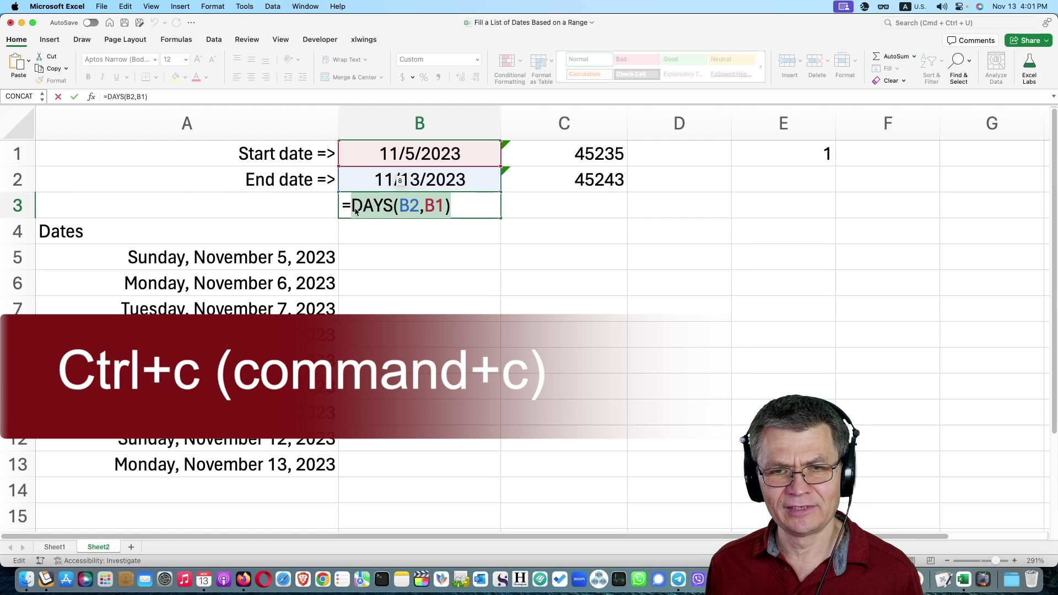
{"action": "key", "text": "Escape"}
{"action": "left_click", "coordinate": [354, 208]}
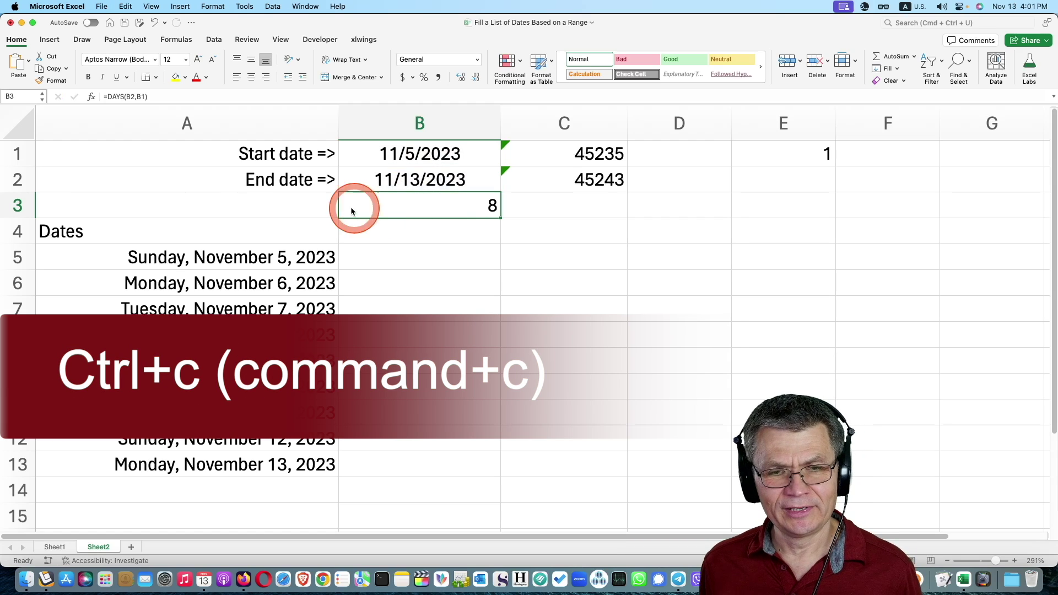
Replace B3 in A5's formula with DAYS(B2,B1), giving =SEQUENCE(DAYS(B2,B1)+1,,B1)
{"action": "double_click", "coordinate": [252, 258]}
{"action": "left_click", "coordinate": [161, 258]}
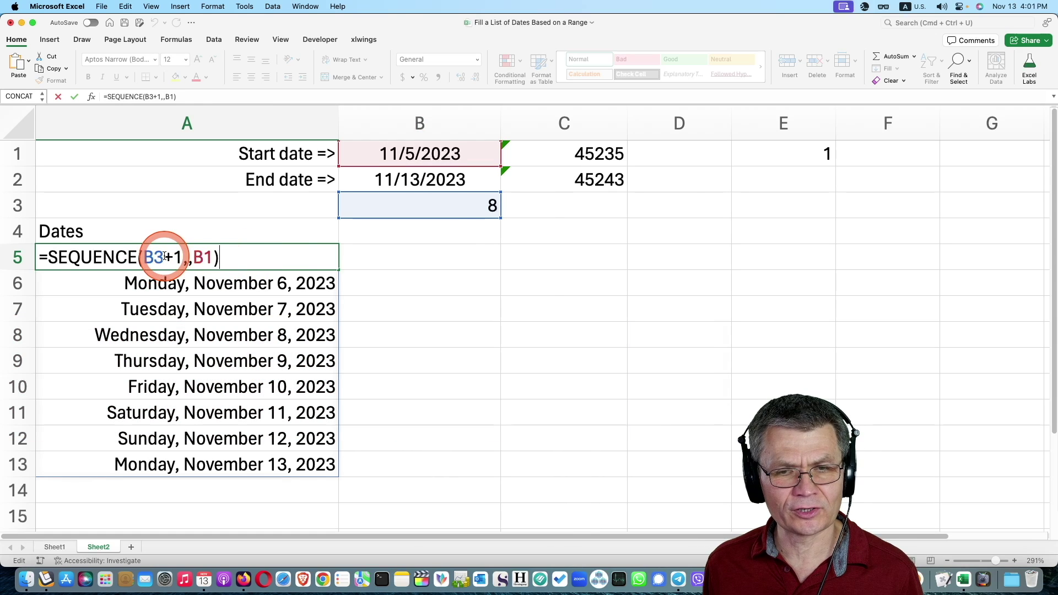
{"action": "key", "text": "BackSpace"}
{"action": "key", "text": "BackSpace"}
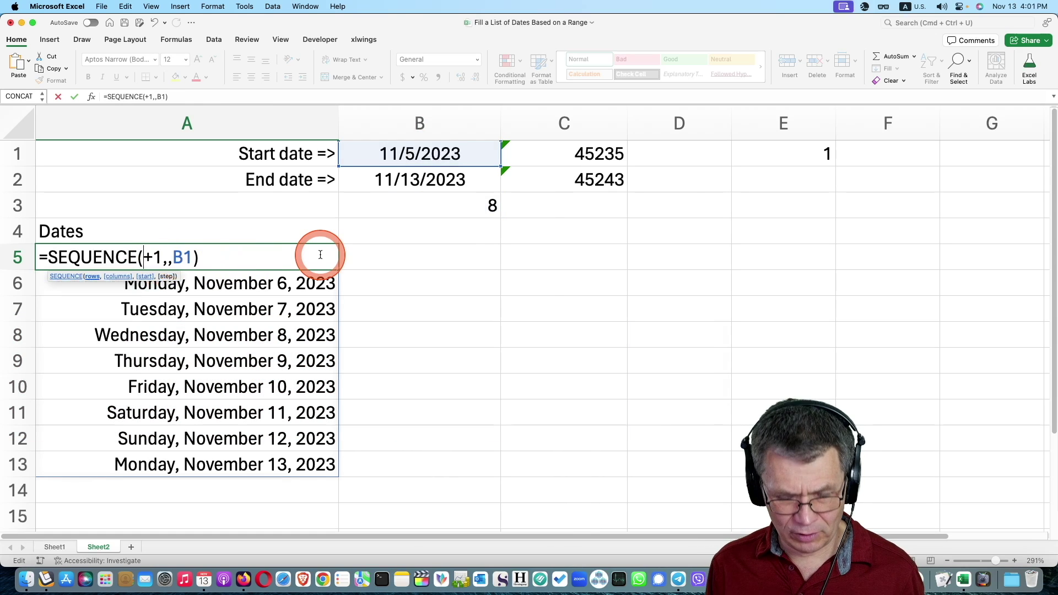
{"action": "key", "text": "super+v"}
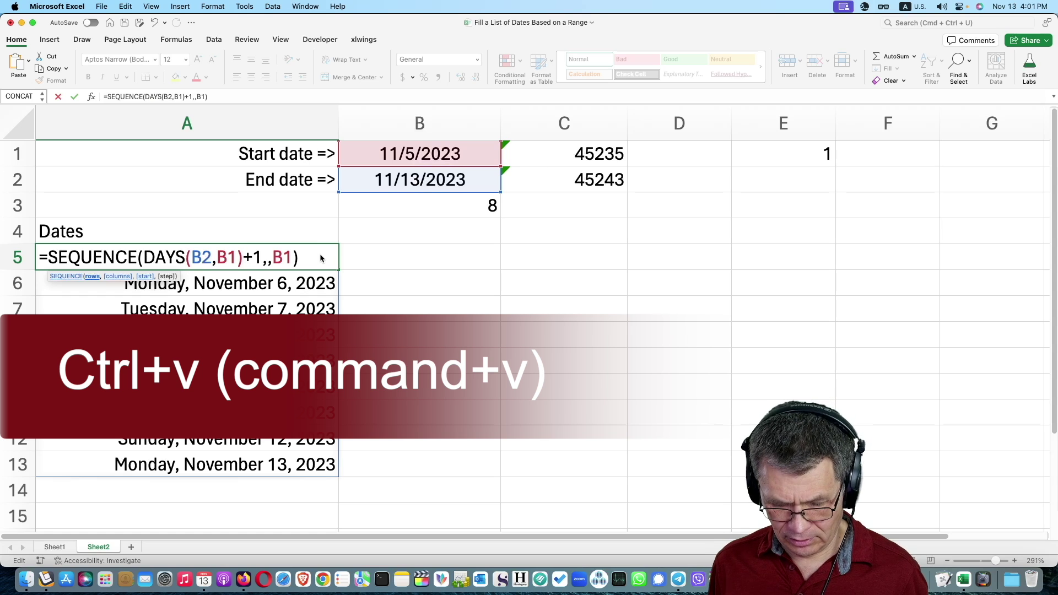
{"action": "key", "text": "Return"}
{"action": "left_click", "coordinate": [272, 268]}
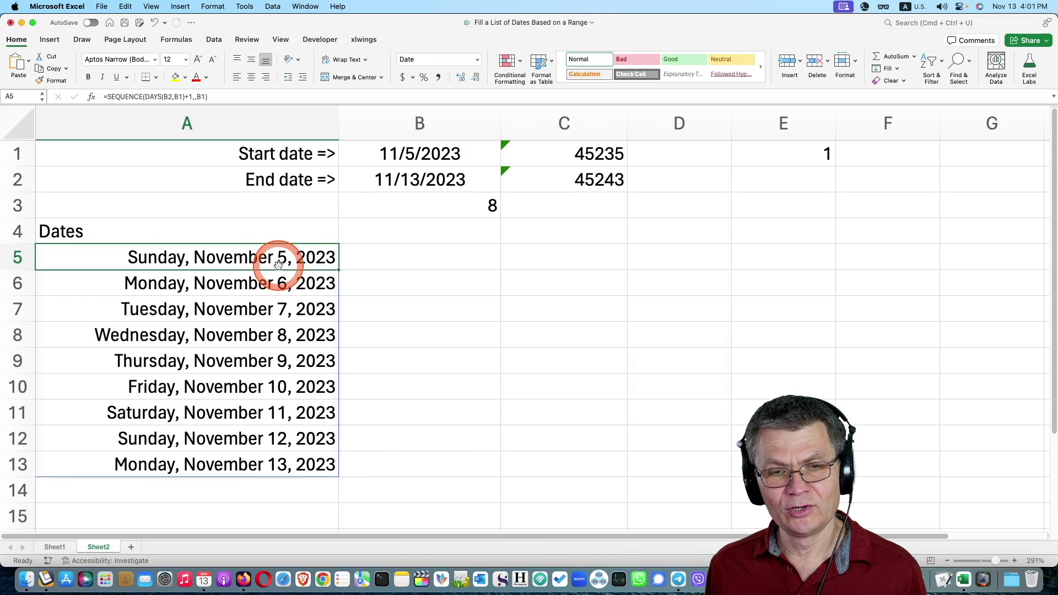
{"action": "left_click", "coordinate": [418, 205]}
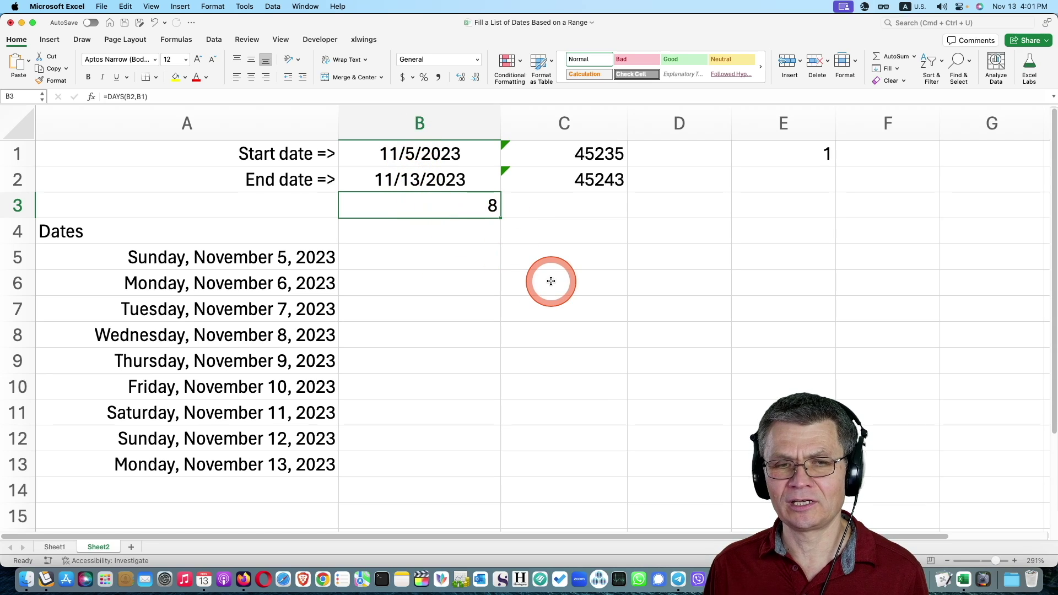
Delete the helper day count in B3 and the serial numbers in C1:C2, then start editing B1
{"action": "key", "text": "Delete"}
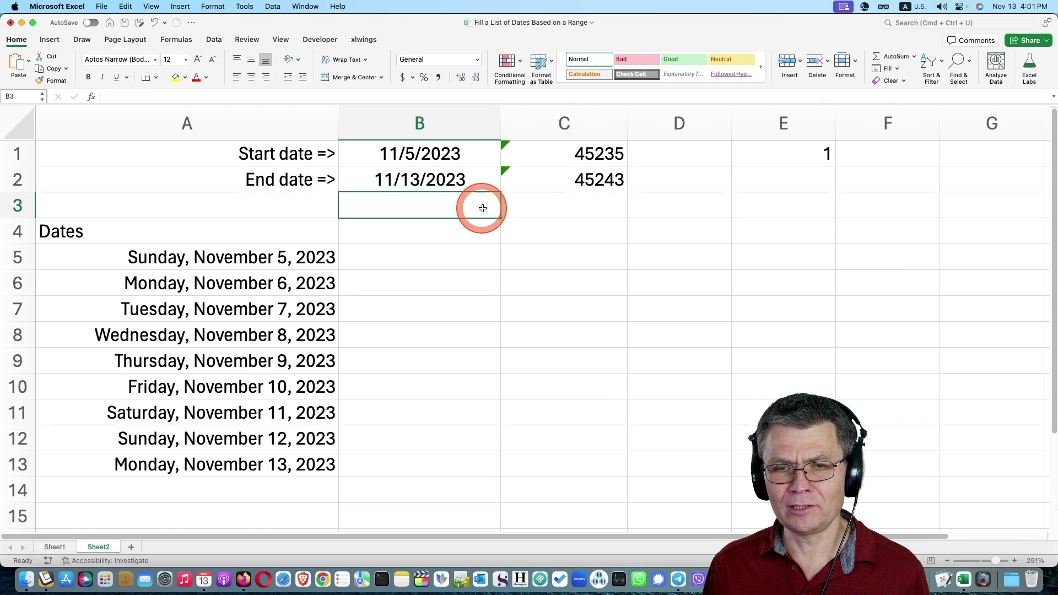
{"action": "left_click_drag", "start_coordinate": [586, 156], "coordinate": [579, 187]}
{"action": "key", "text": "Delete"}
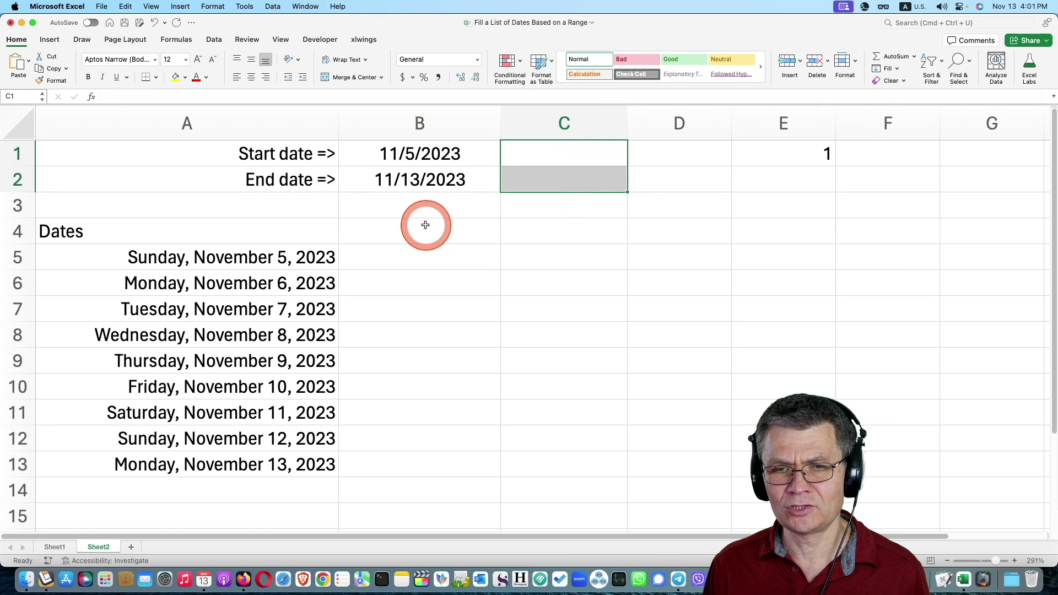
{"action": "left_click", "coordinate": [426, 153]}
{"action": "double_click", "coordinate": [427, 153]}
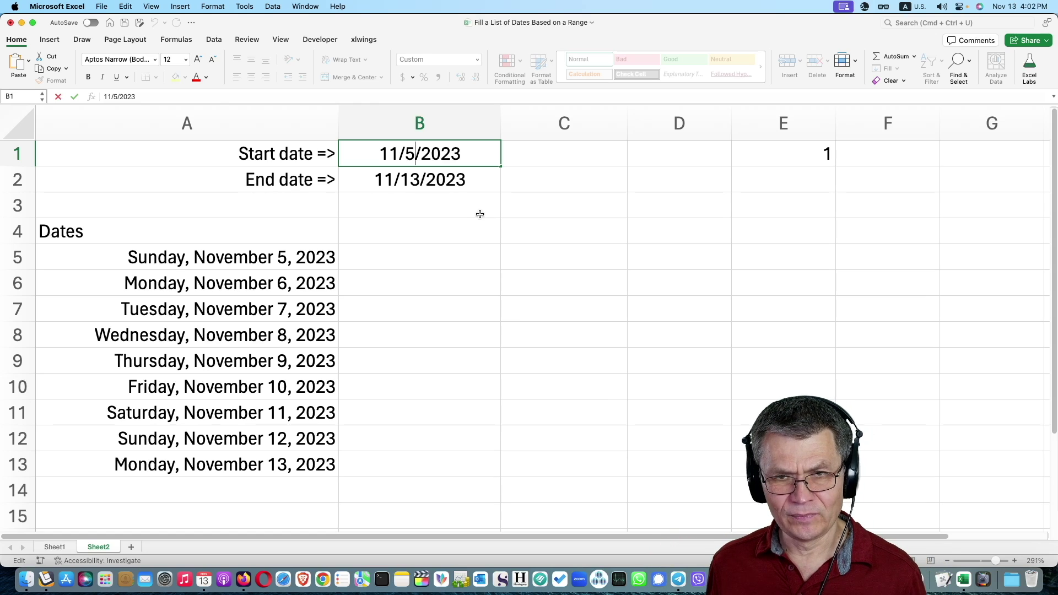
Check the start date in B1 and the end date in B2, leaving both unchanged
{"action": "key", "text": "Return"}
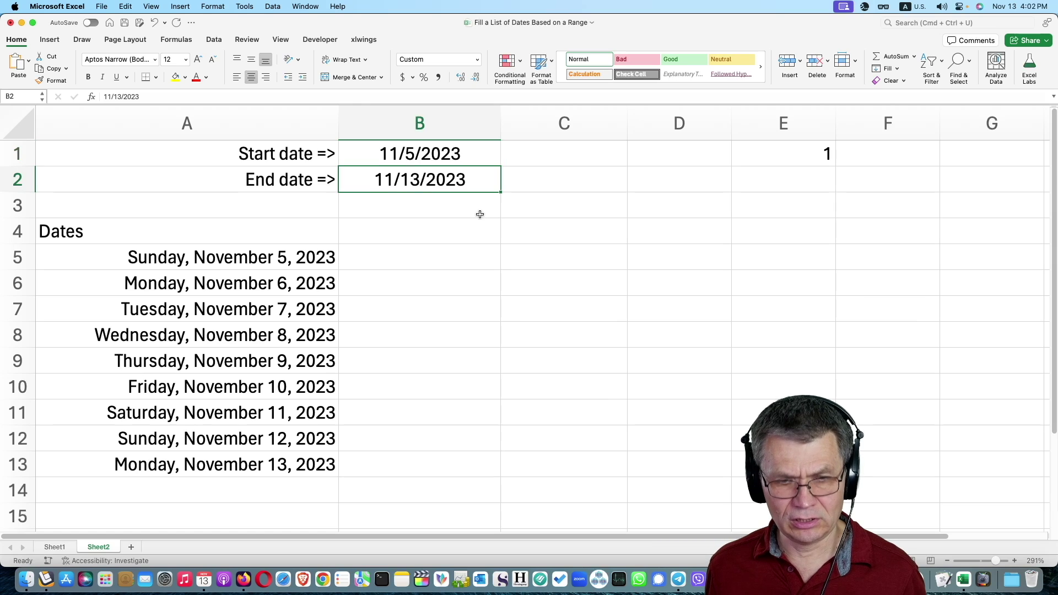
{"action": "key", "text": "F2"}
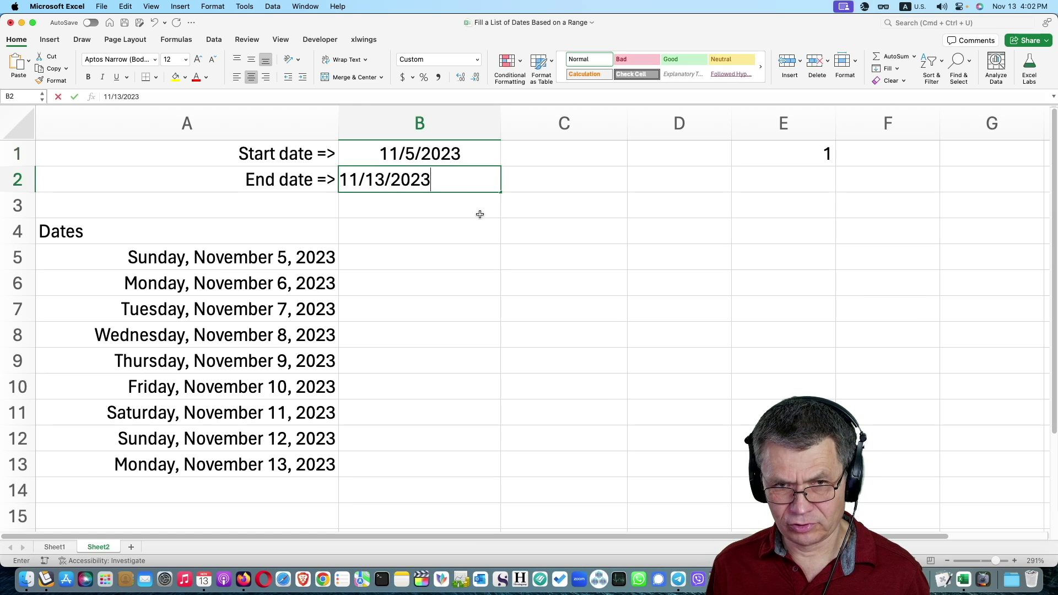
{"action": "left_click", "coordinate": [479, 213]}
Change the B1 start date from 11/5 to 1/1/2023 and scroll through the longer date list
{"action": "double_click", "coordinate": [469, 147]}
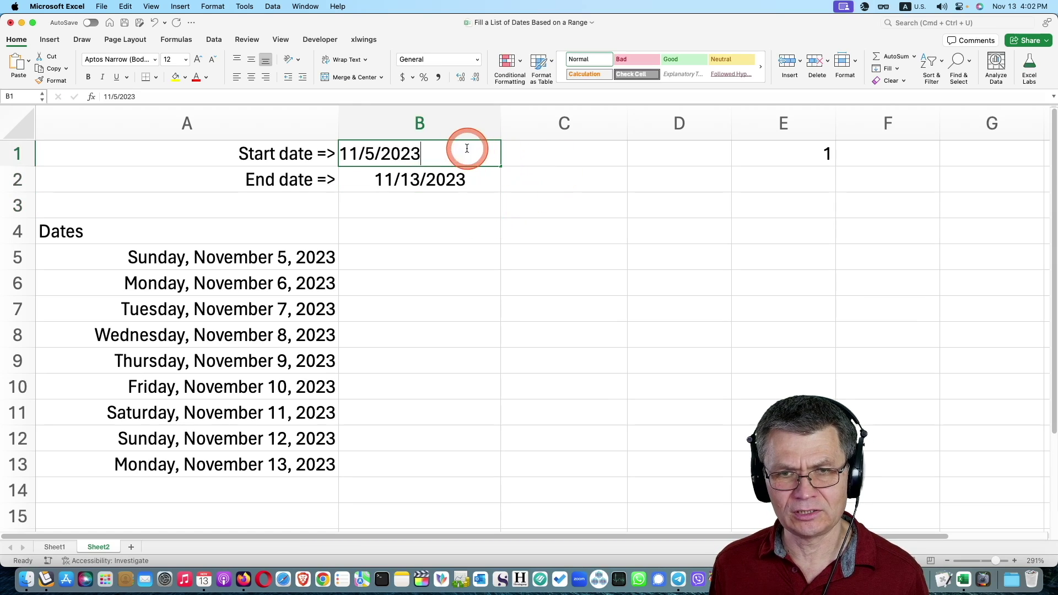
{"action": "left_click_drag", "start_coordinate": [382, 159], "coordinate": [338, 154]}
{"action": "type", "text": "1"}
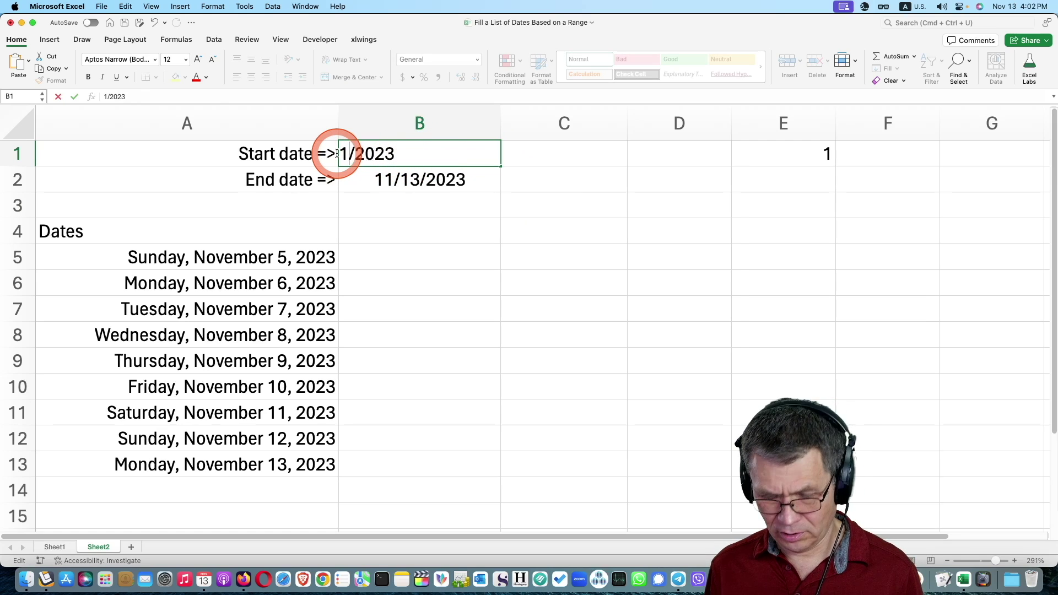
{"action": "type", "text": "/1"}
{"action": "key", "text": "Return"}
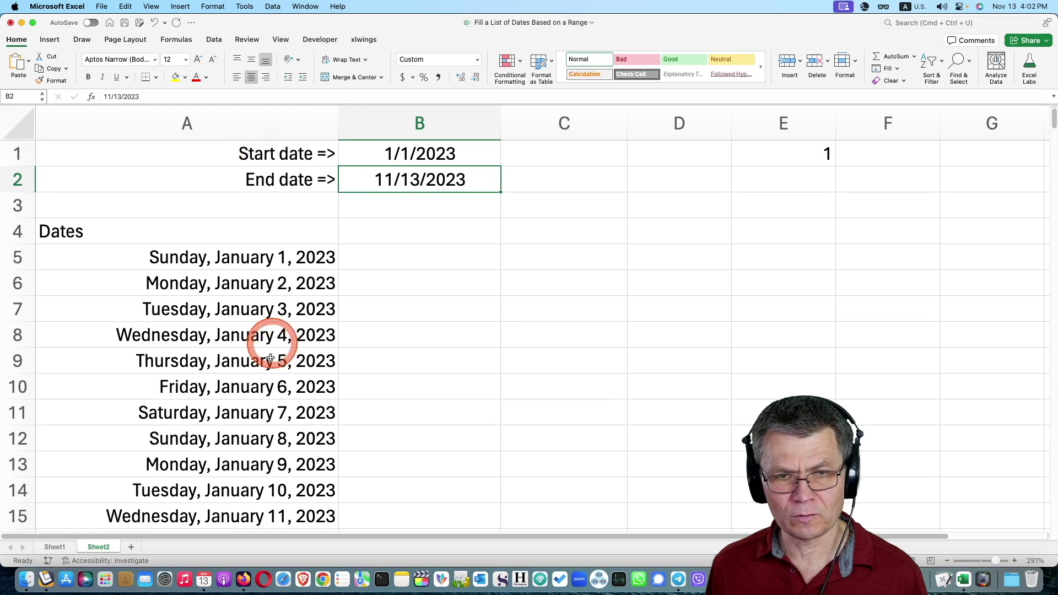
{"action": "scroll", "coordinate": [255, 341], "scroll_direction": "down", "scroll_amount": 10}
{"action": "scroll", "coordinate": [255, 340], "scroll_direction": "down", "scroll_amount": 10}
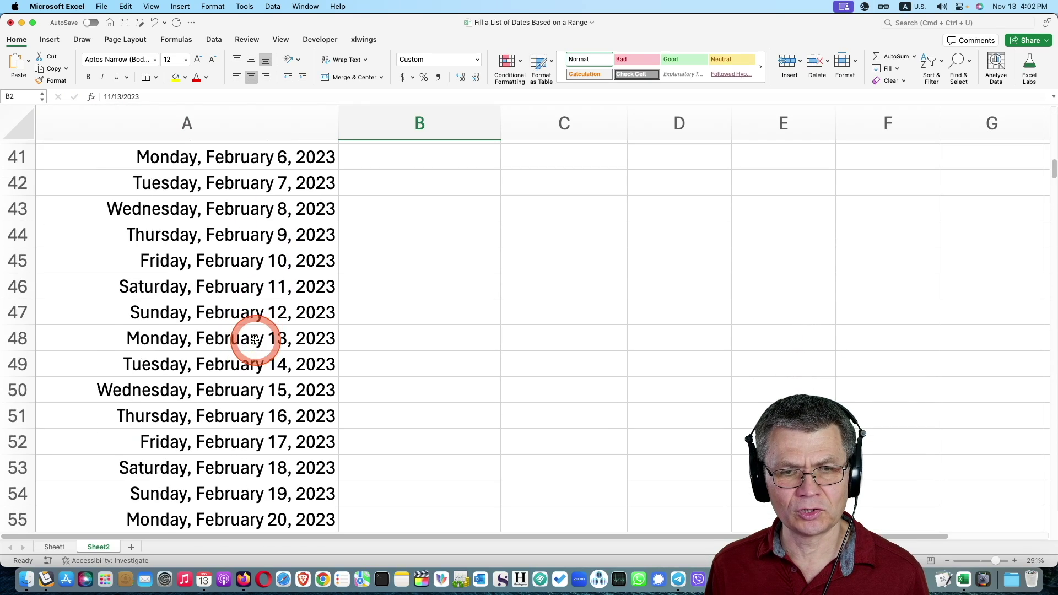
{"action": "scroll", "coordinate": [257, 340], "scroll_direction": "up", "scroll_amount": 10}
{"action": "scroll", "coordinate": [257, 341], "scroll_direction": "up", "scroll_amount": 6}
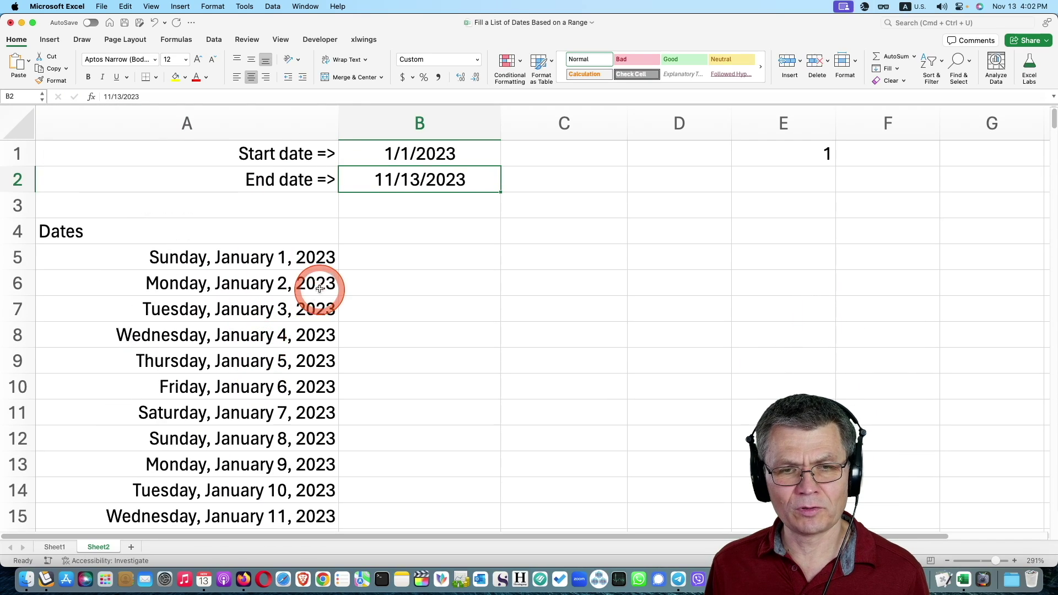